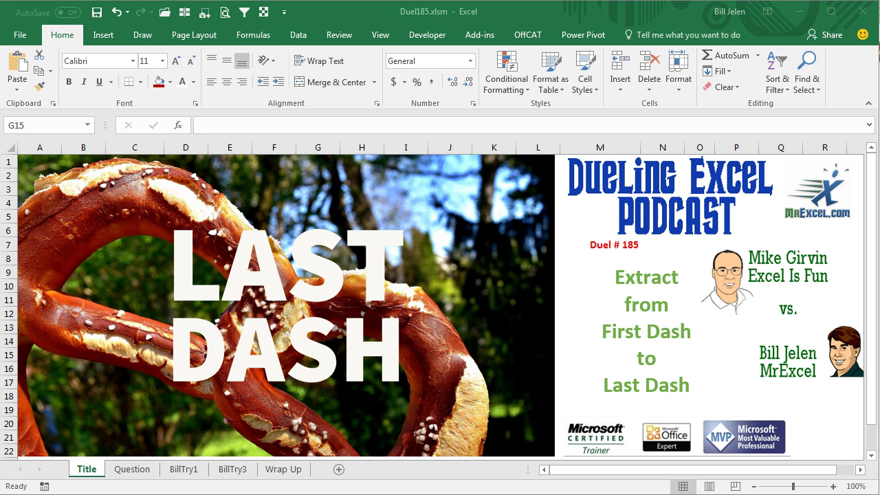
Step: On the Question sheet, copy the first key from A2 into B2 under Center Part
left_click(139, 470)
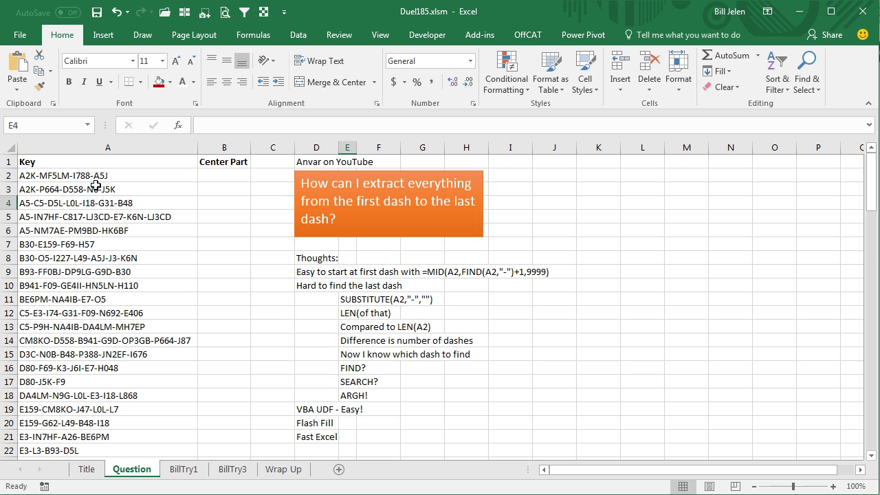
left_click(56, 176)
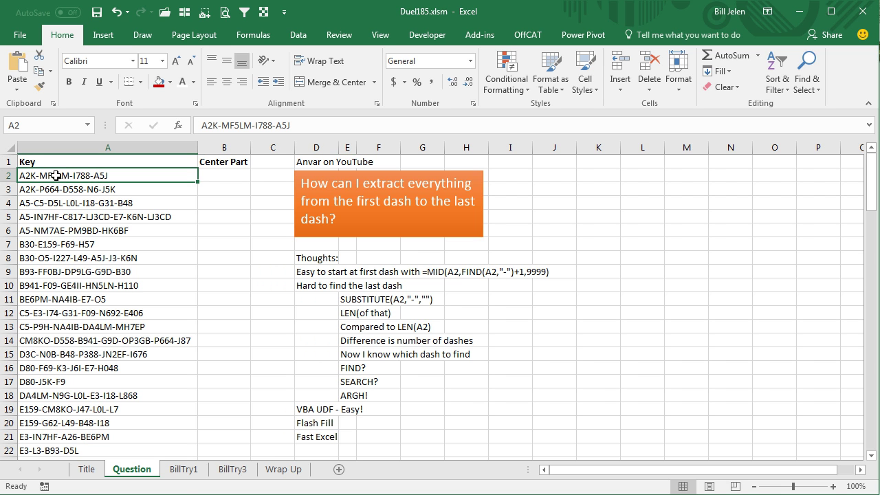
key("ctrl+c")
key("Right")
key("ctrl+v")
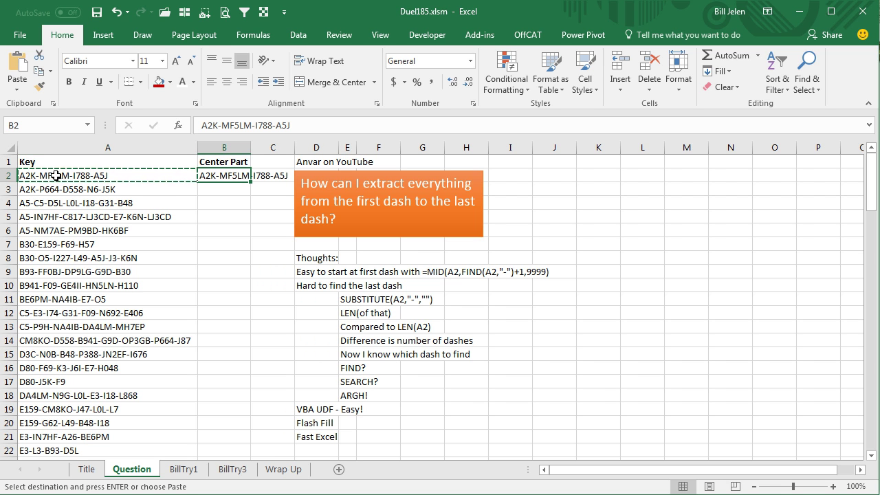
key("F2")
key("Home")
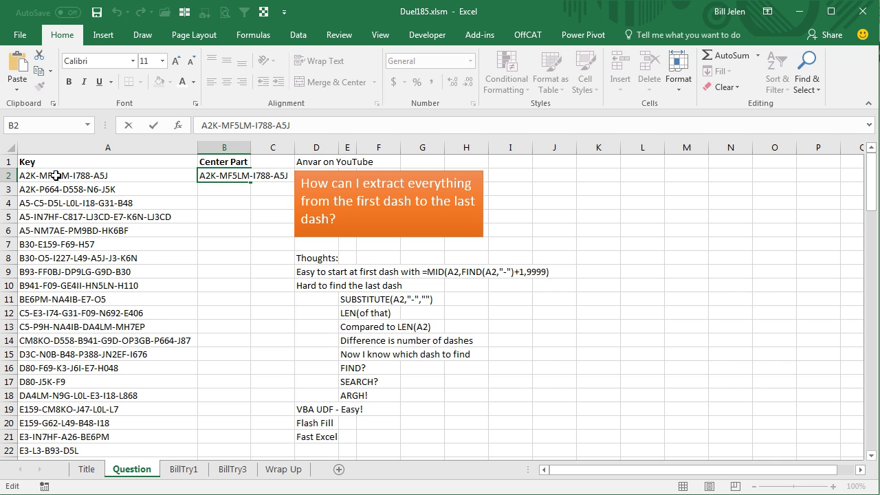
key("Delete")
key("Delete")
key("Delete")
key("Delete")
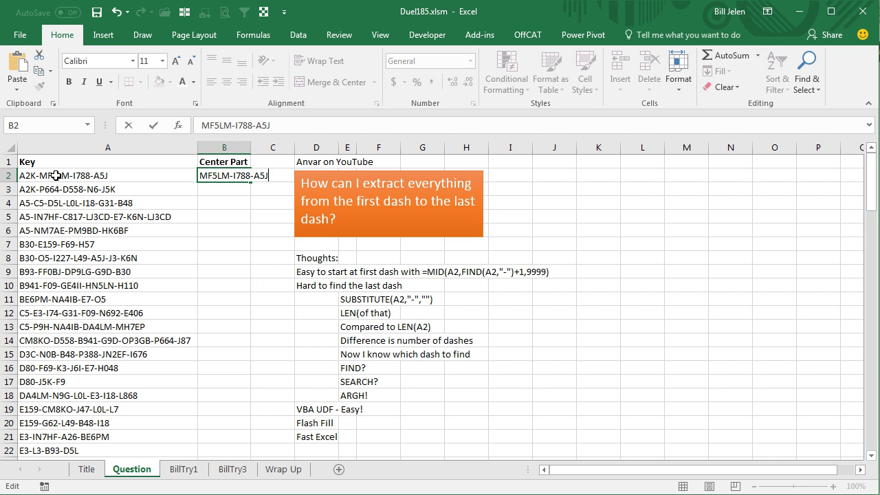
key("BackSpace")
key("BackSpace")
key("BackSpace")
key("BackSpace")
key("Return")
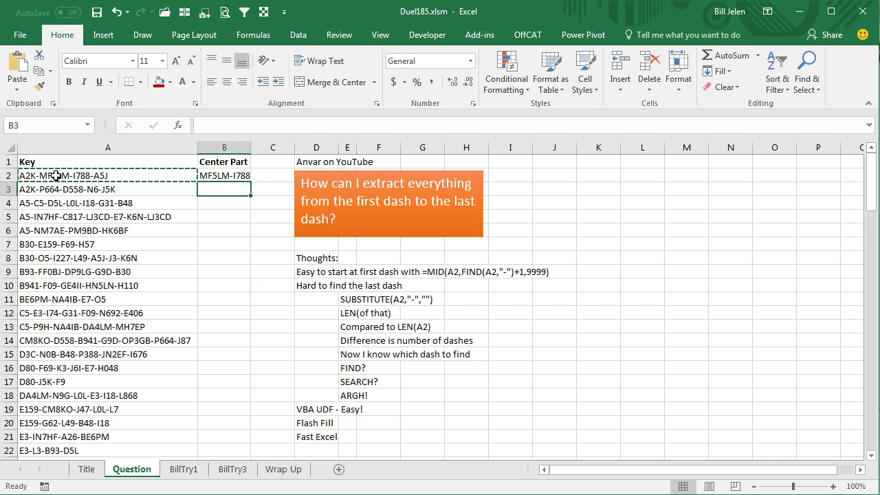
key("Left")
key("ctrl+c")
key("Right")
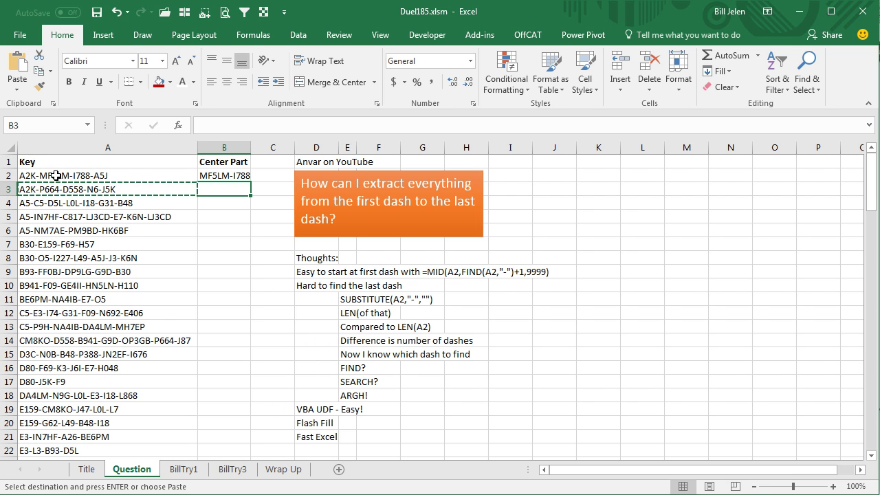
key("F2")
key("Escape")
Step: Copy the second key from A3 into B3
key("Left")
key("ctrl+c")
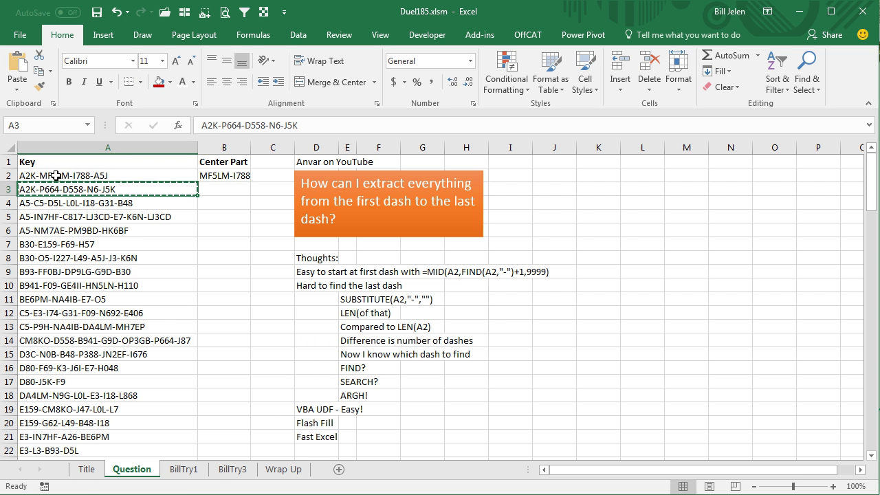
key("Right")
key("ctrl+v")
key("F2")
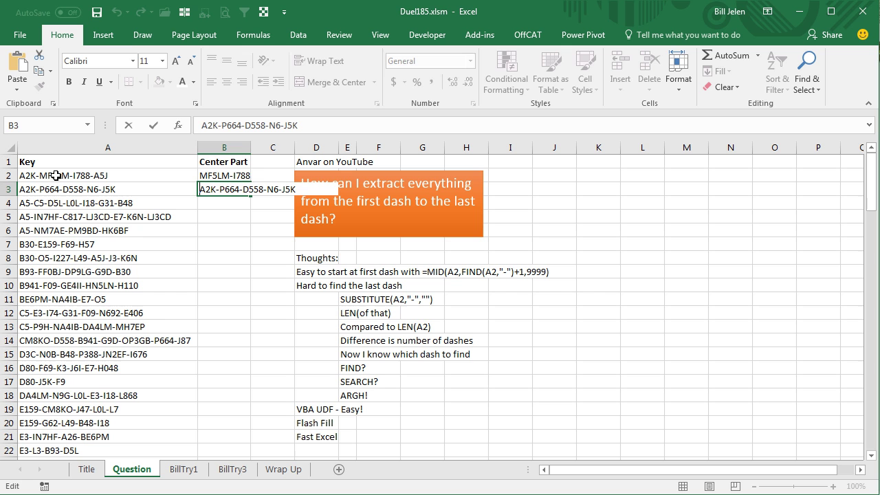
key("Home")
key("Delete")
key("Delete")
key("Delete")
key("Delete")
key("End")
key("BackSpace")
key("BackSpace")
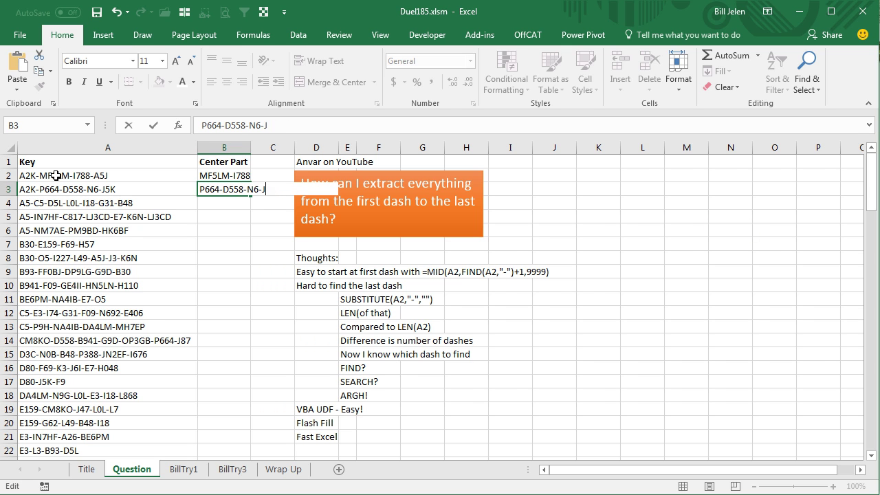
key("Return")
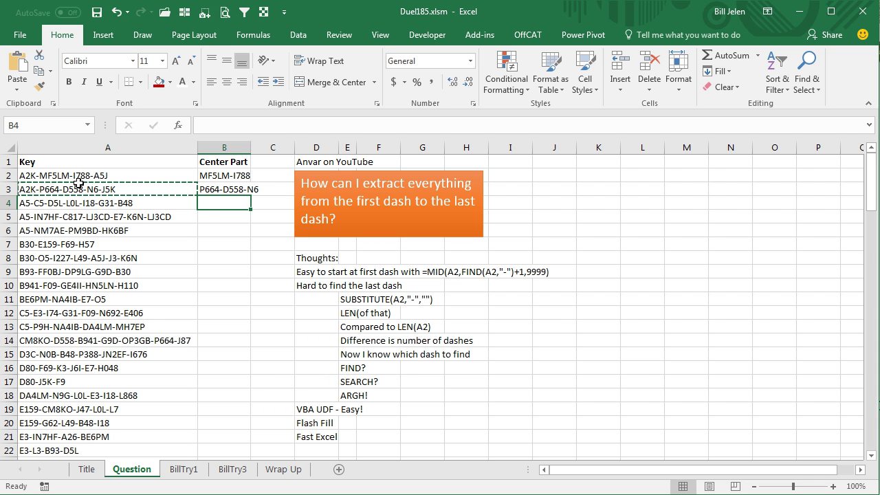
Step: Copy the third key from A4 into B4
left_click(67, 203)
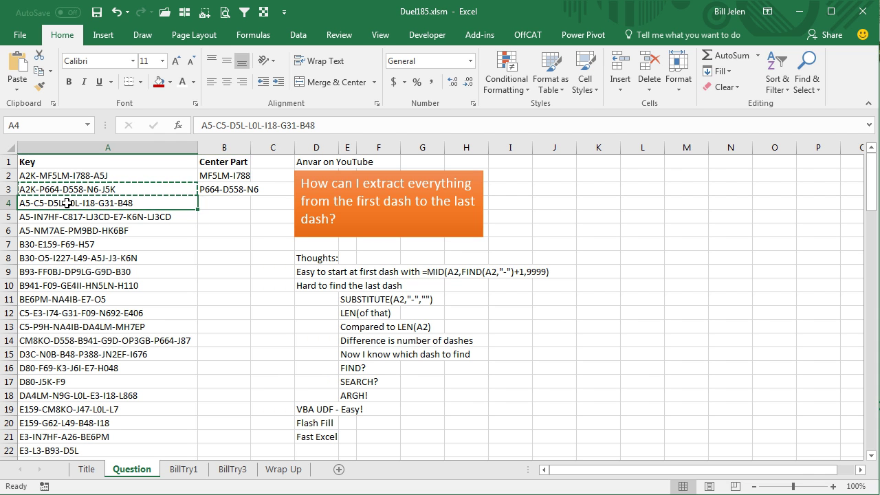
key("ctrl+c")
key("Right")
key("ctrl+v")
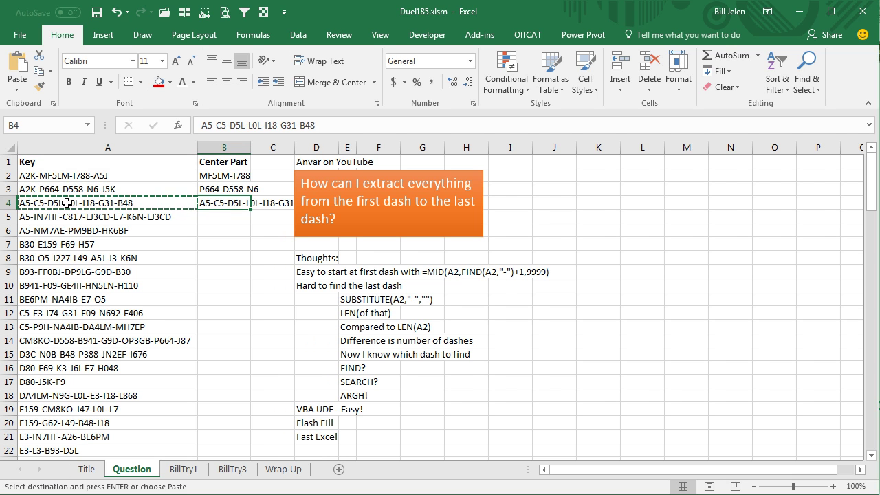
key("F2")
key("Home")
key("Delete")
key("Delete")
key("Delete")
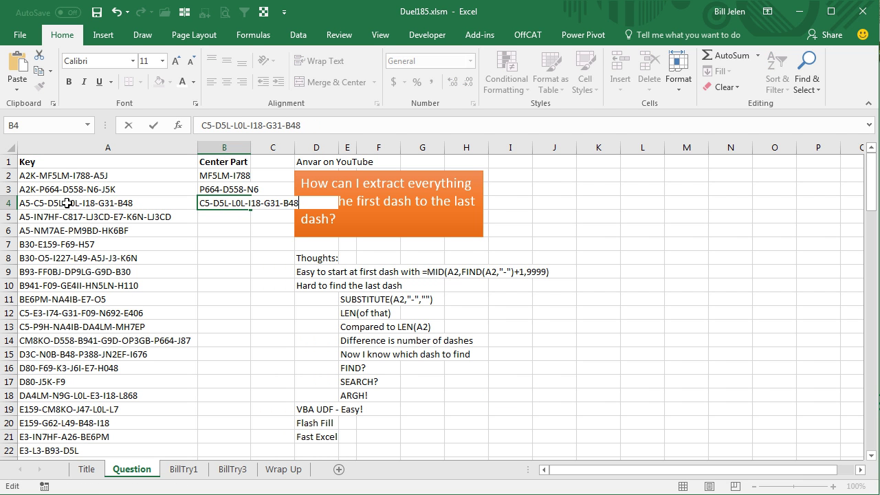
key("End")
key("BackSpace")
key("BackSpace")
key("BackSpace")
key("BackSpace")
key("Return")
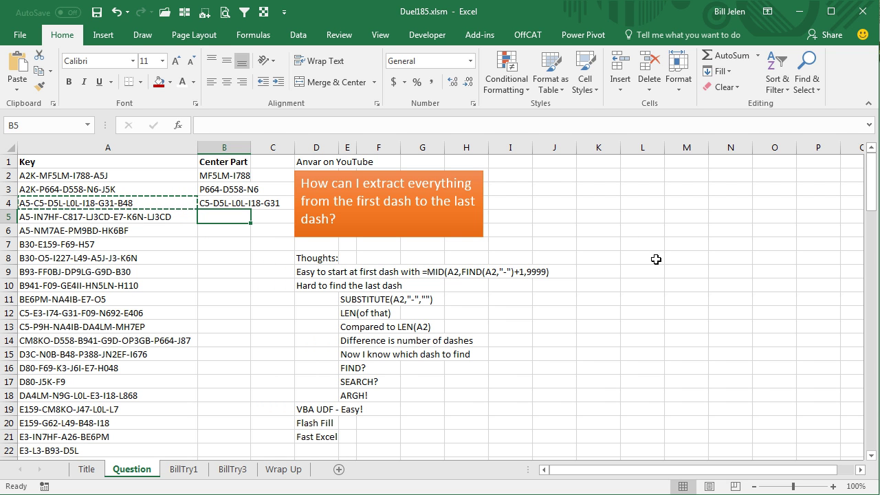
Step: Flash Fill the rest of the Center Part column from B5 down, based on the three examples
key("ctrl+e")
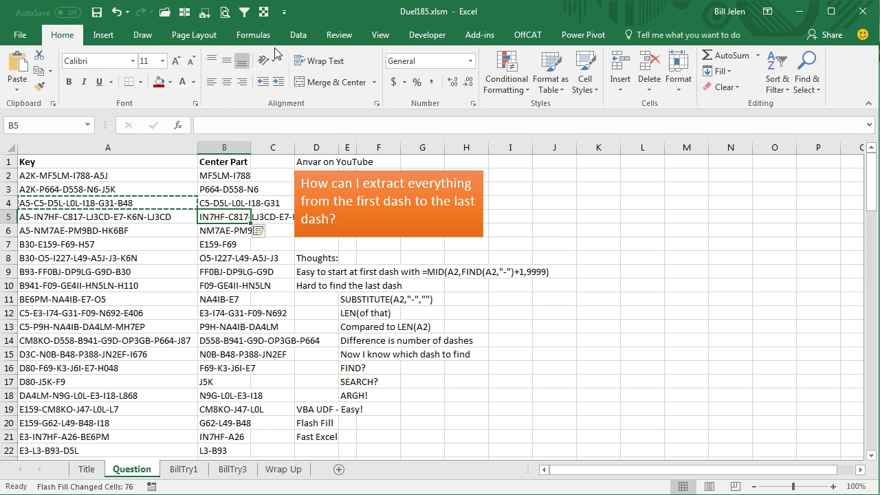
left_click(298, 35)
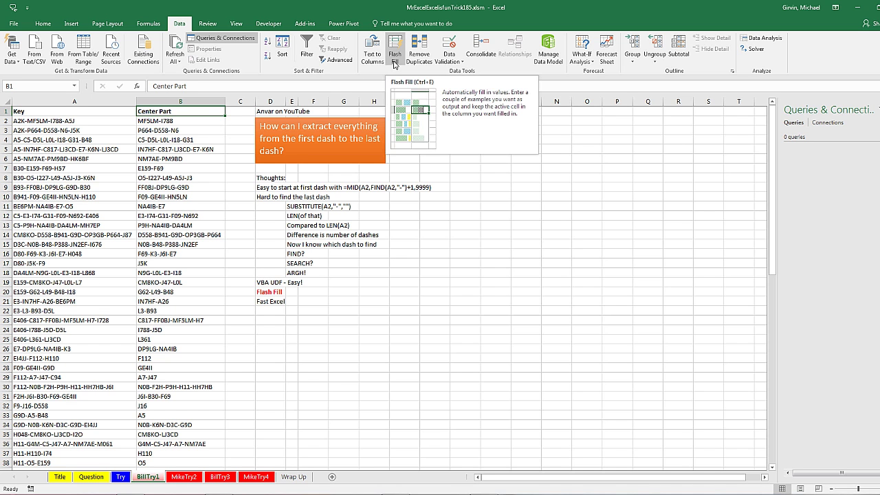
Step: On the MikeTry2 sheet, convert the Key list in A1:A80 into an Excel table with headers
left_click(195, 480)
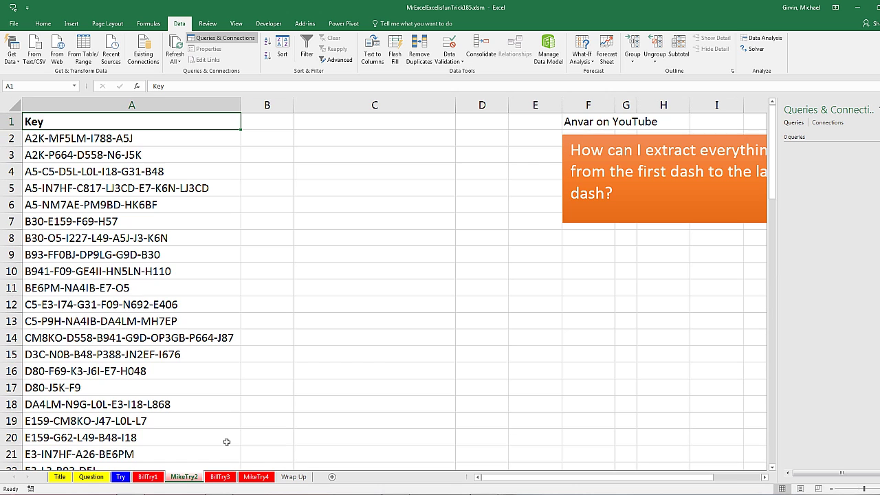
left_click(146, 157)
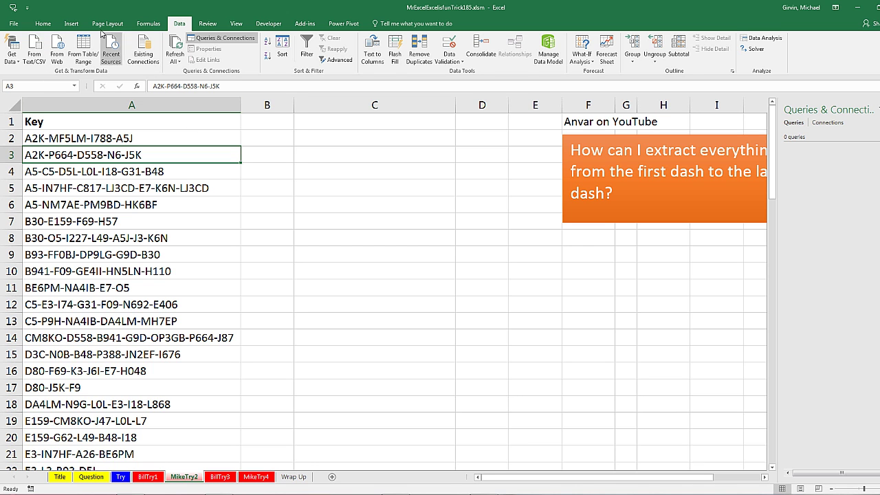
left_click(76, 24)
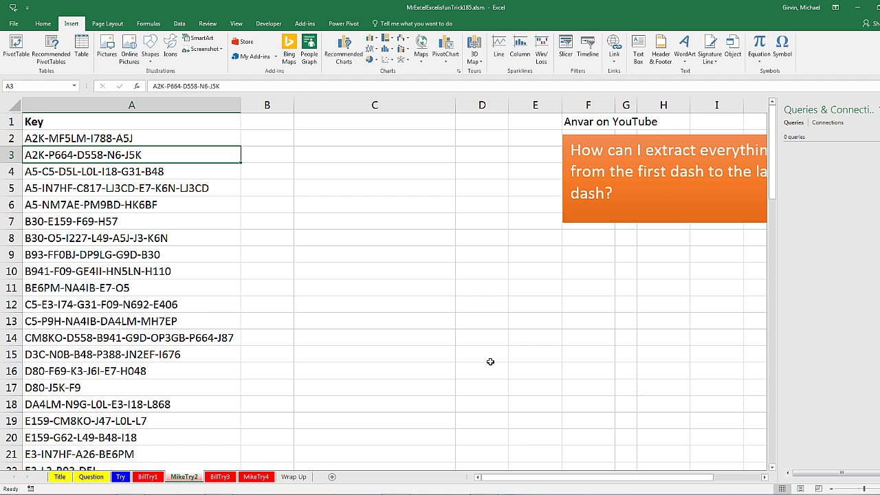
key("ctrl+t")
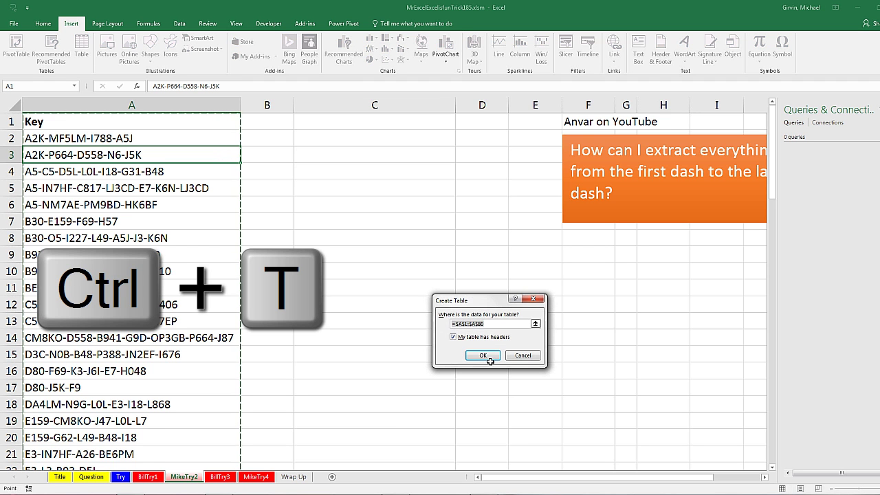
left_click_drag(481, 300, 304, 169)
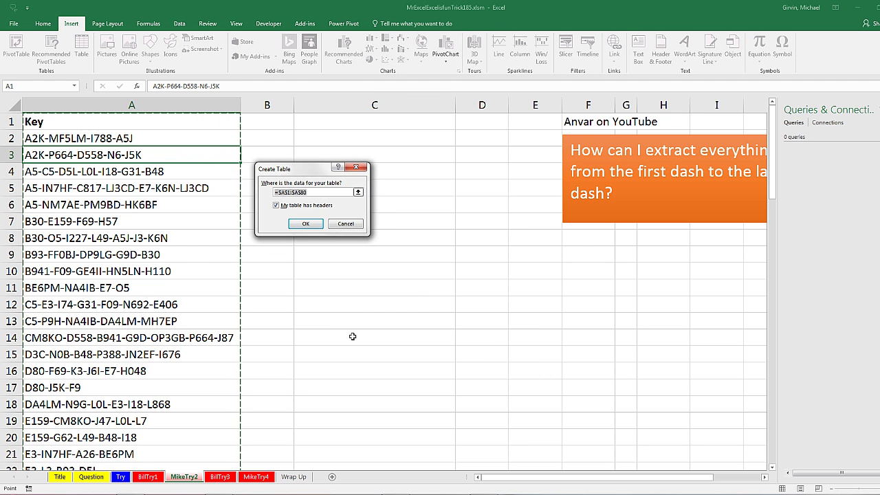
key("Return")
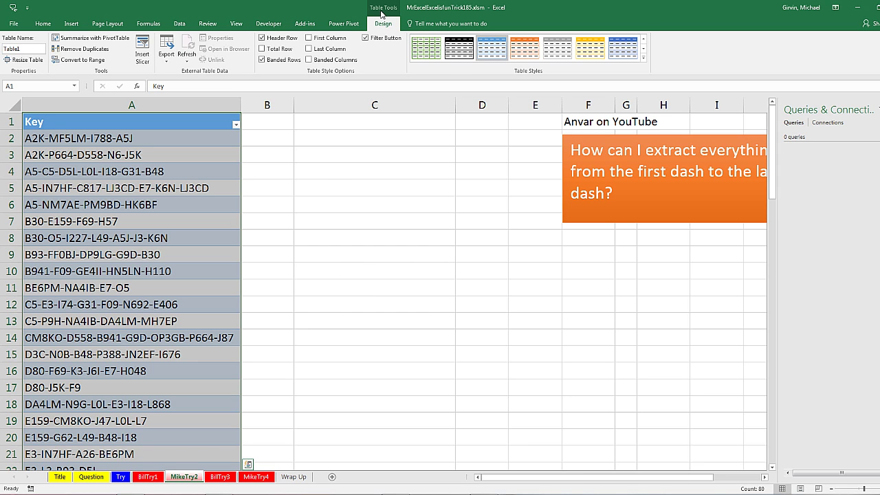
Step: Name the table StartKeyTable and load it into the Query Editor
left_click(13, 49)
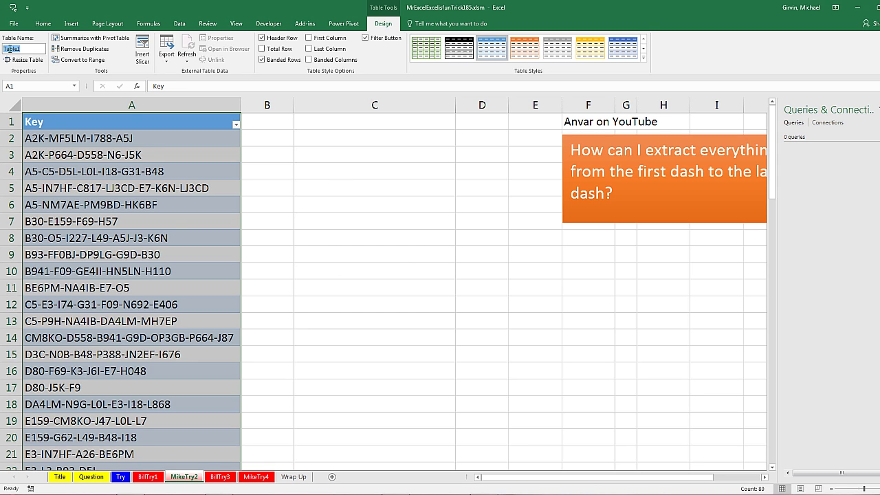
type("StartKeyTable")
key("Return")
left_click(180, 25)
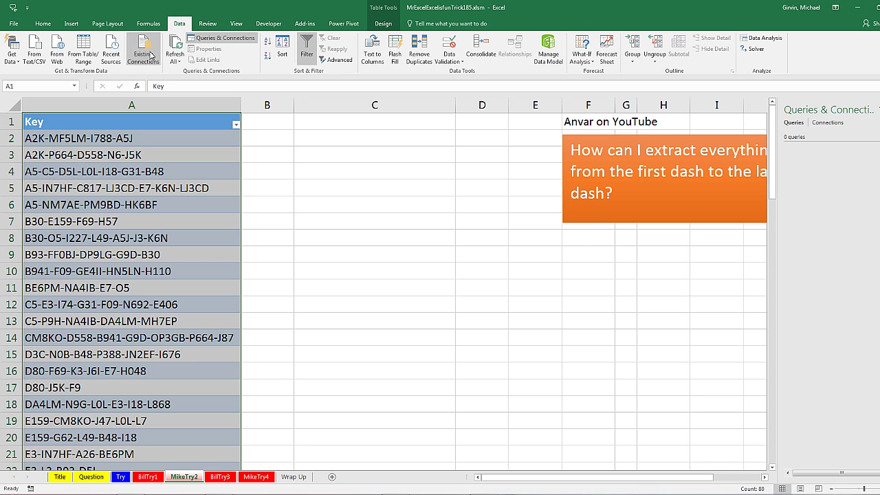
left_click(85, 52)
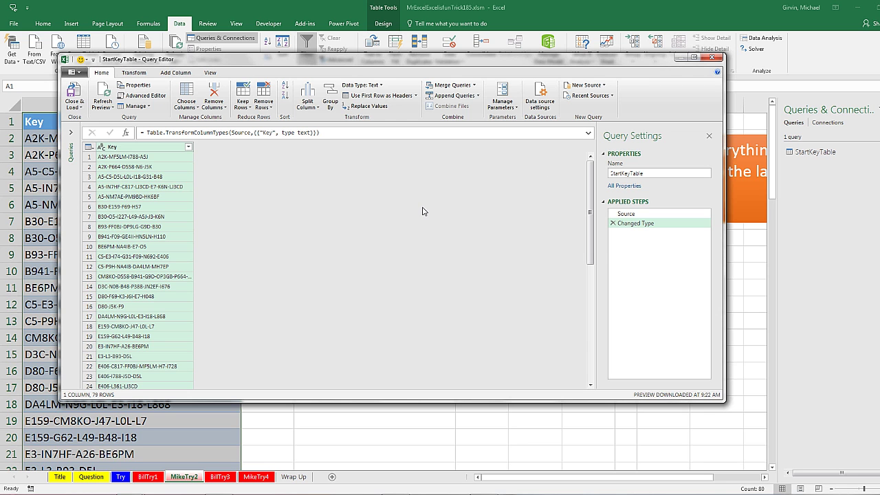
Step: Rename the query as CleanedKeyTable and delete its Changed Type step
double_click(626, 172)
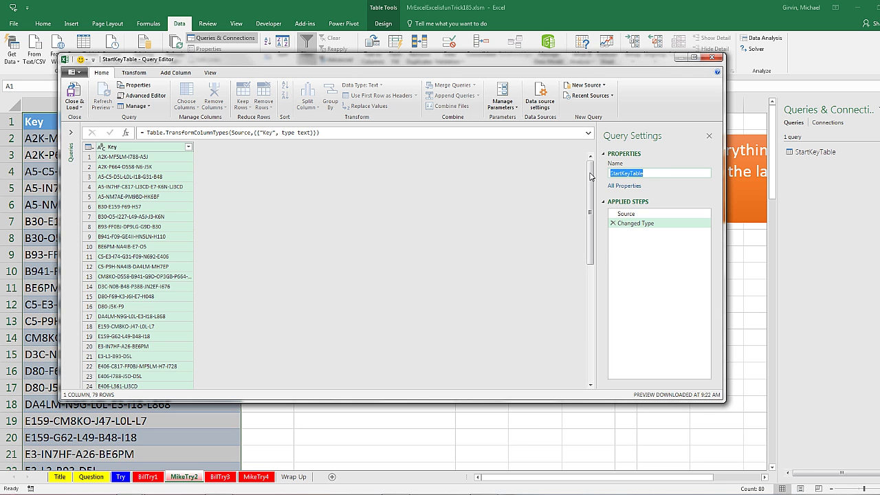
left_click(622, 173)
key("BackSpace")
key("BackSpace")
key("BackSpace")
key("BackSpace")
key("BackSpace")
type("Cleaned")
key("Return")
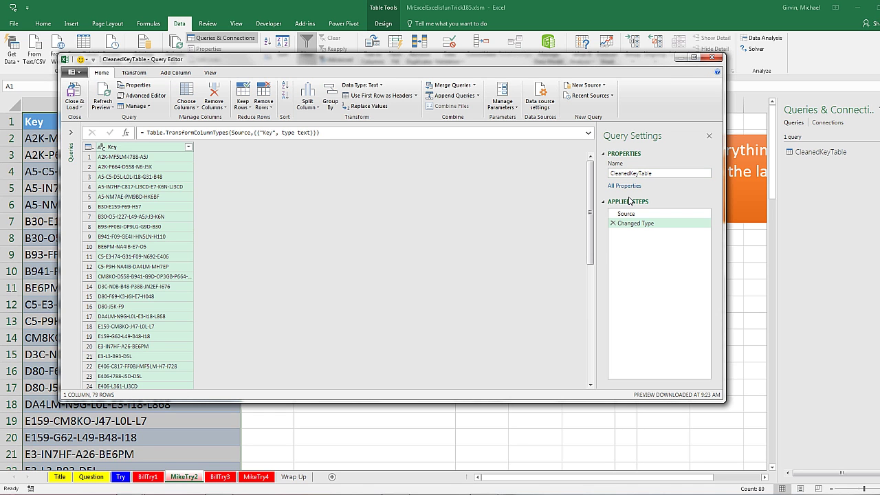
left_click(613, 224)
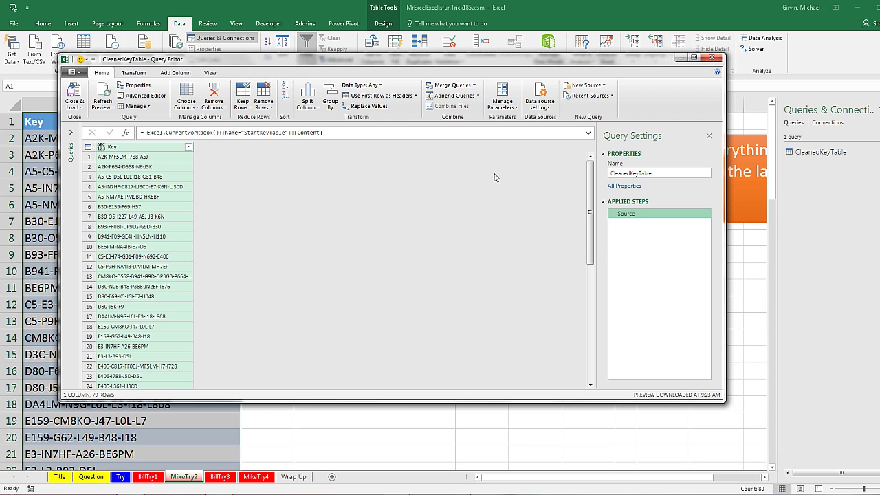
Step: Split the Key column at the left-most custom delimiter "-" and delete the Changed Type step added after the split
left_click(134, 149)
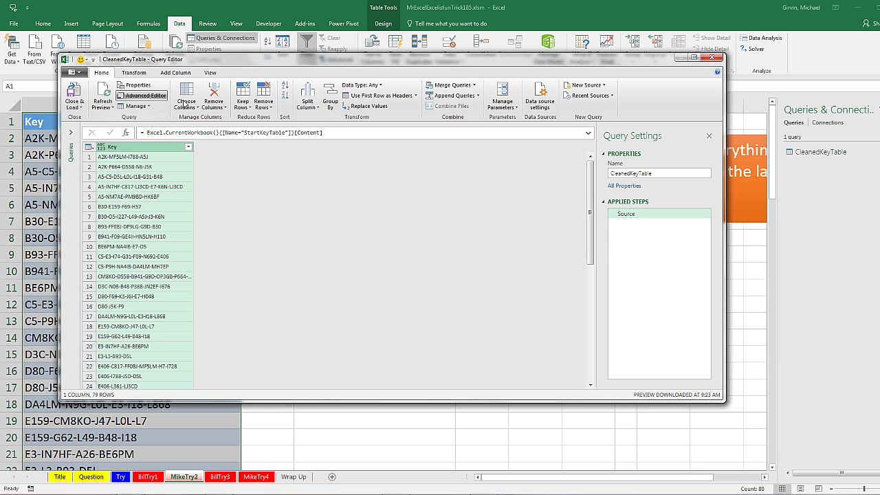
left_click(311, 93)
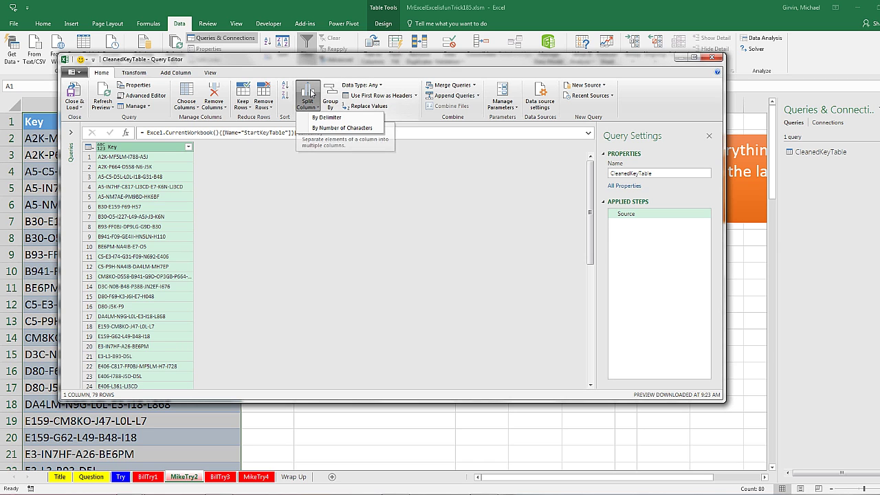
left_click(326, 117)
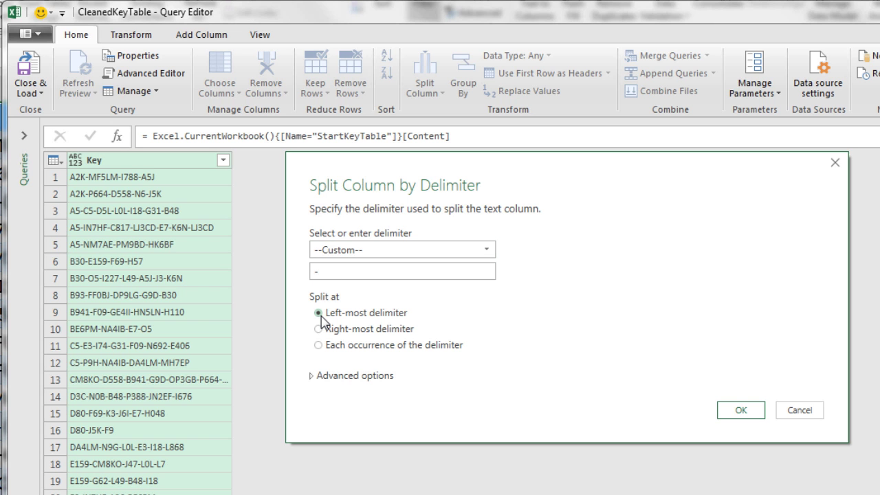
left_click(726, 410)
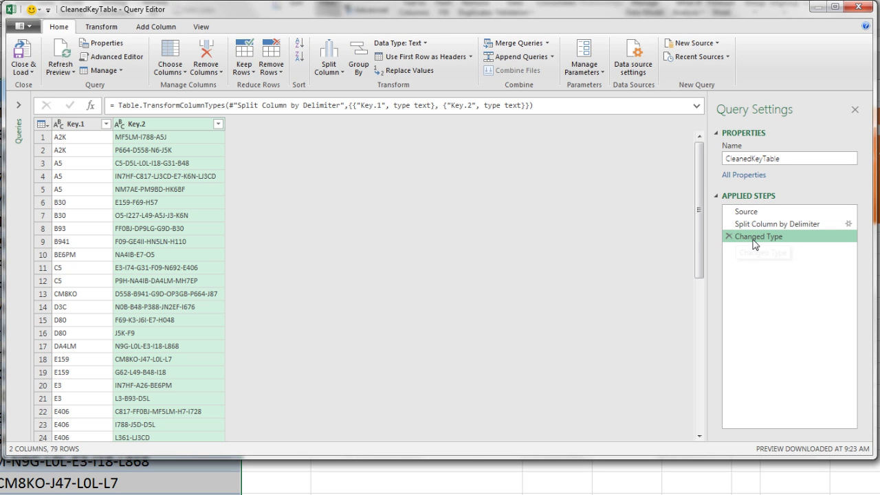
left_click(729, 237)
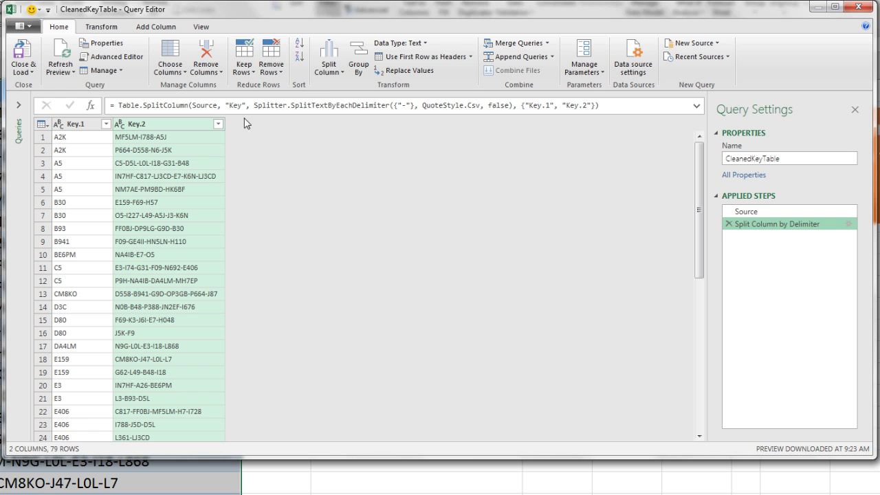
Step: Split the Key.2 column at the right-most custom delimiter "-"
right_click(155, 125)
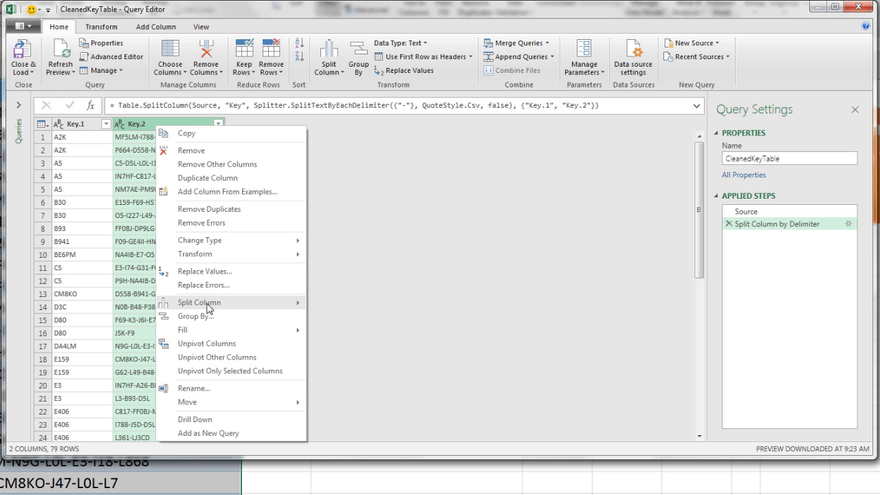
mouse_move(209, 303)
left_click(365, 308)
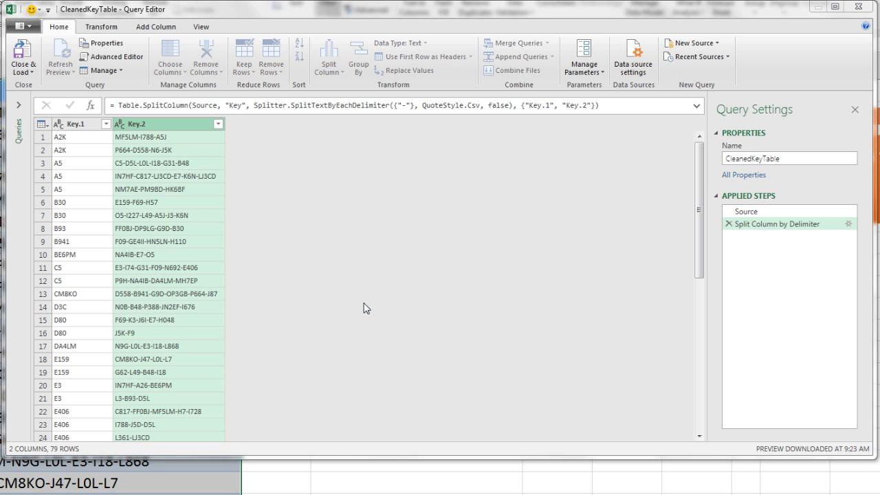
left_click(247, 256)
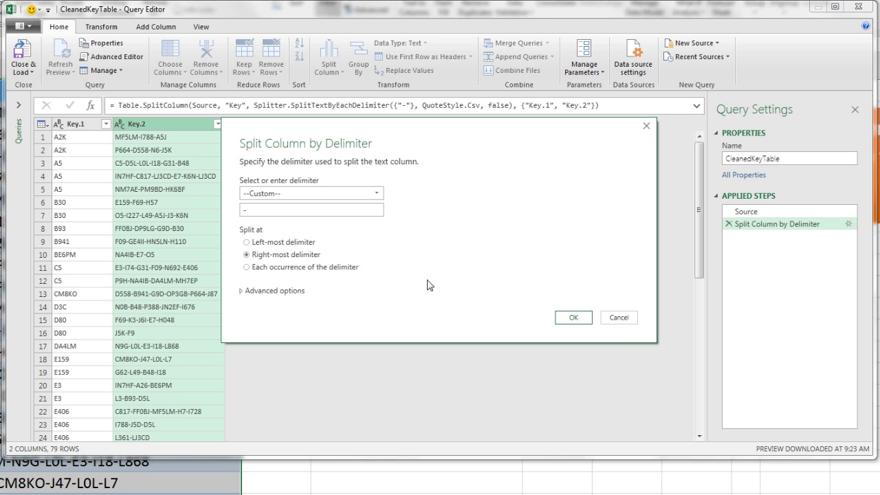
left_click(573, 318)
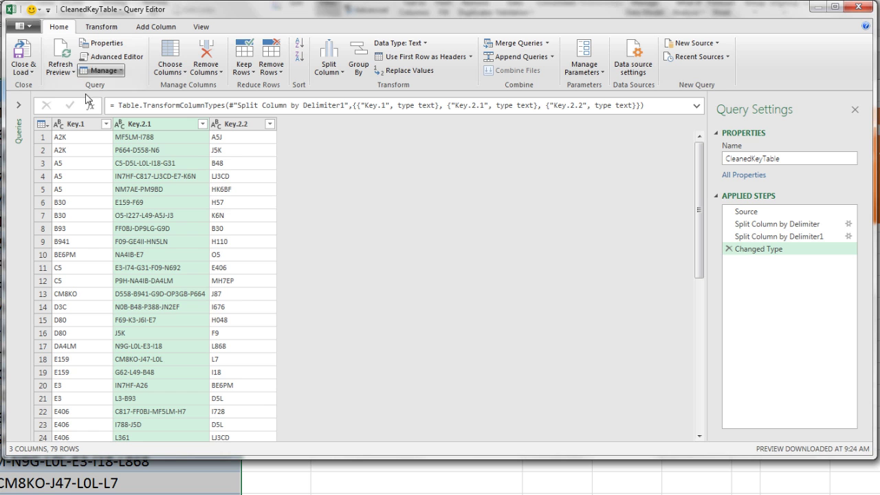
Step: Remove all columns except Key.2.1 and delete the Changed Type step that follows the second split
right_click(155, 129)
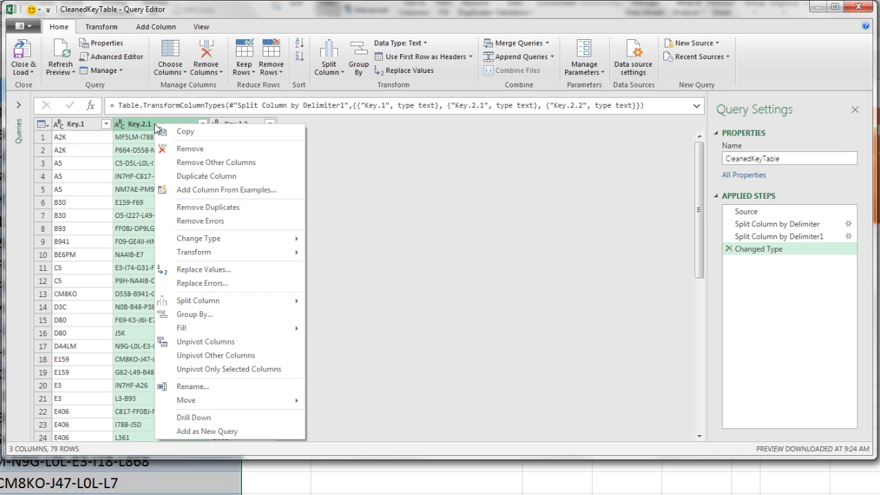
left_click(185, 165)
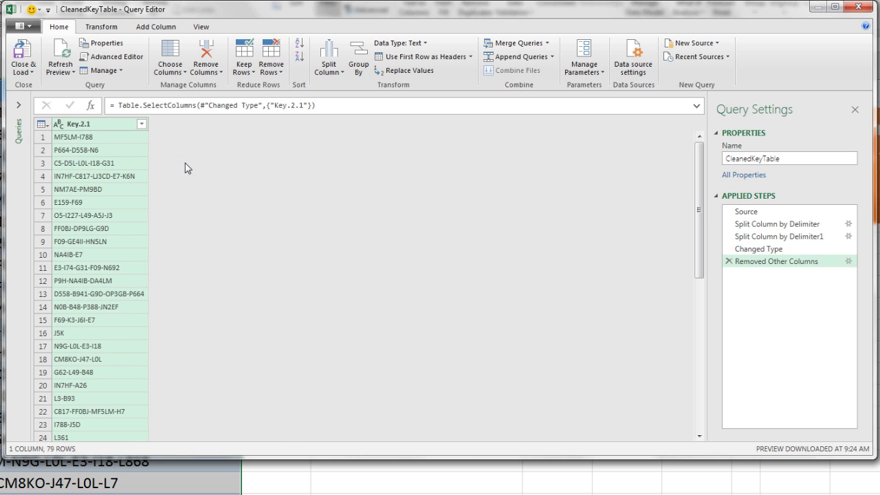
left_click(729, 249)
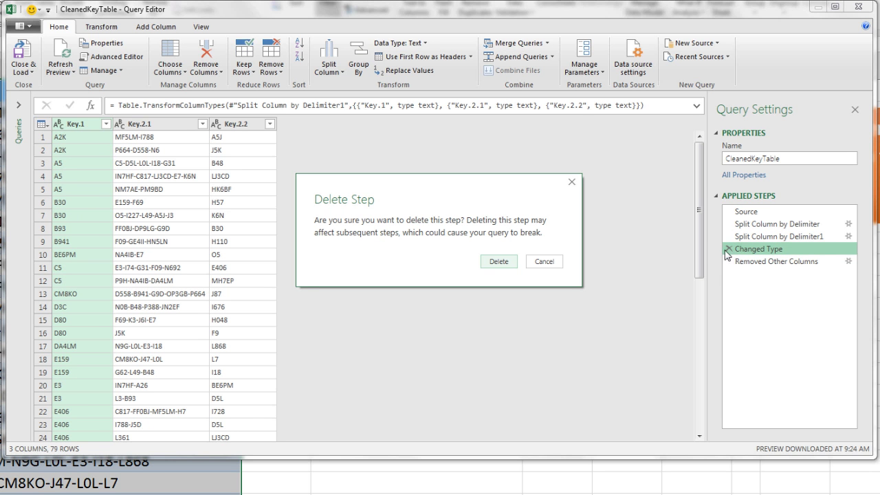
left_click(499, 262)
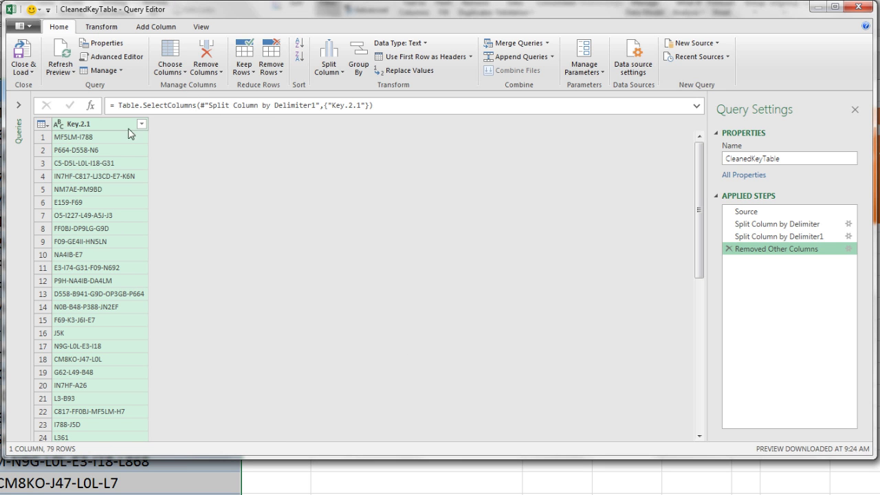
Step: Close the query and load it as a table to cell C1 of the existing MikeTry2 worksheet
left_click(35, 73)
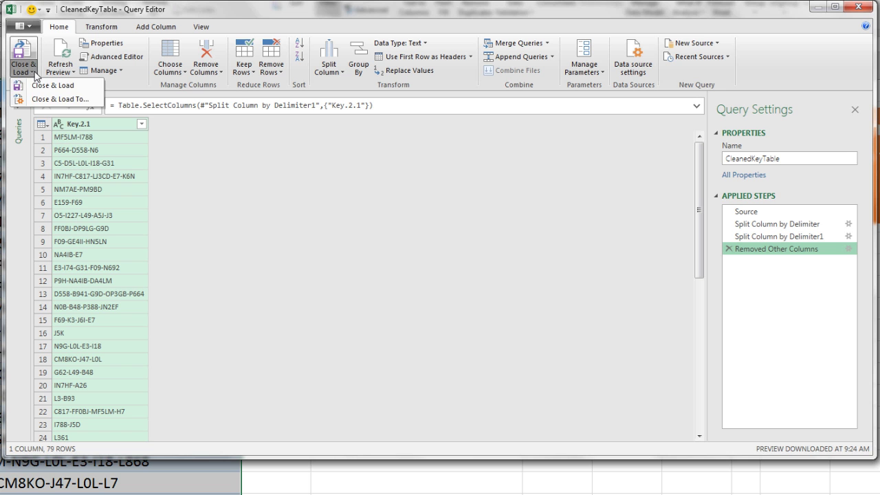
left_click(61, 100)
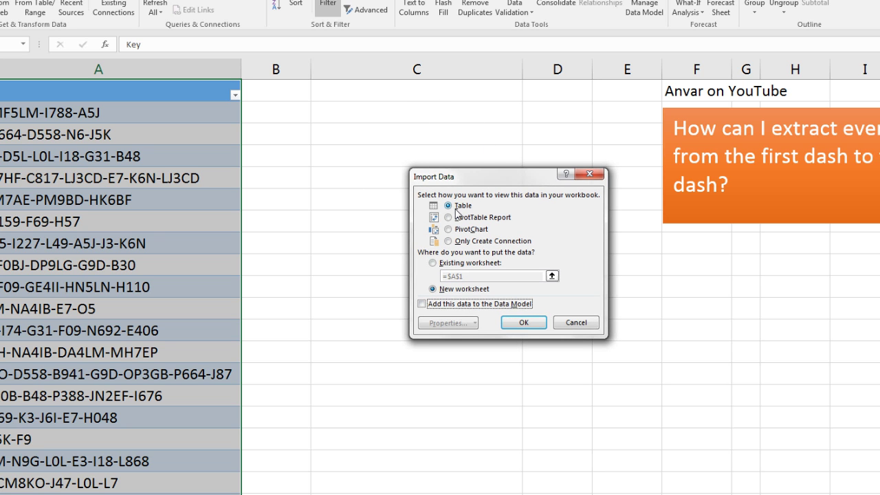
left_click(432, 263)
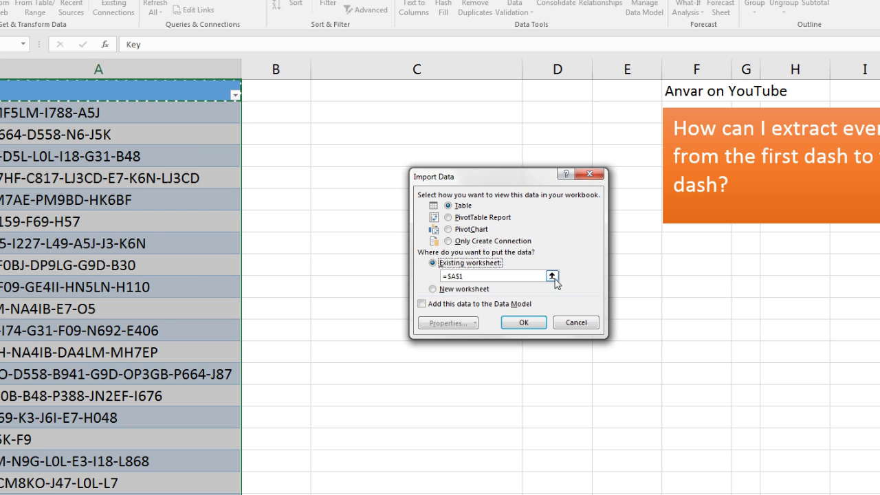
left_click(551, 275)
left_click(390, 92)
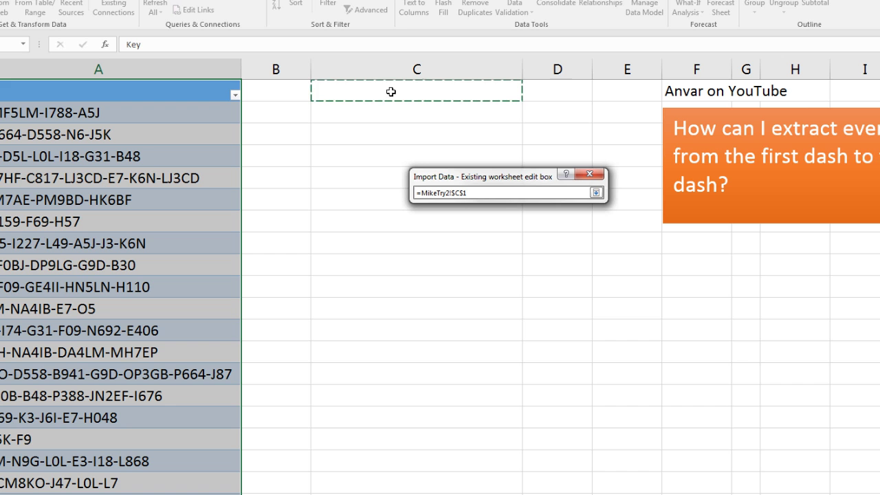
left_click(597, 195)
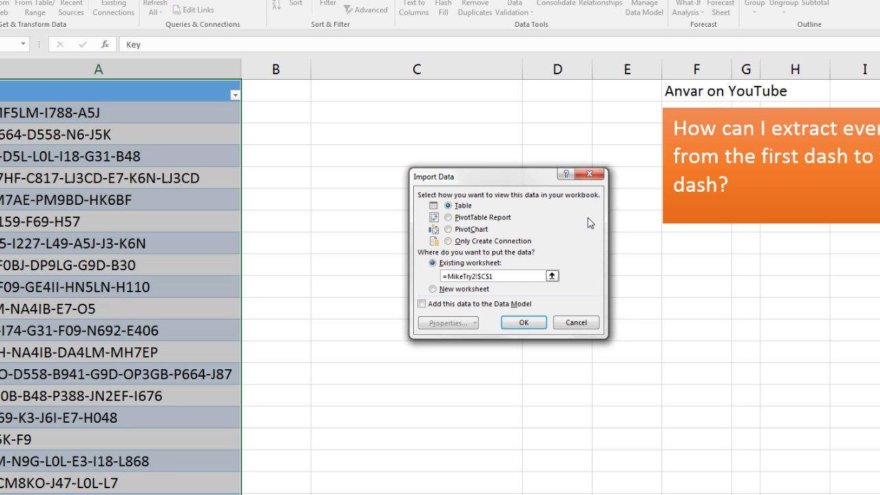
left_click(539, 321)
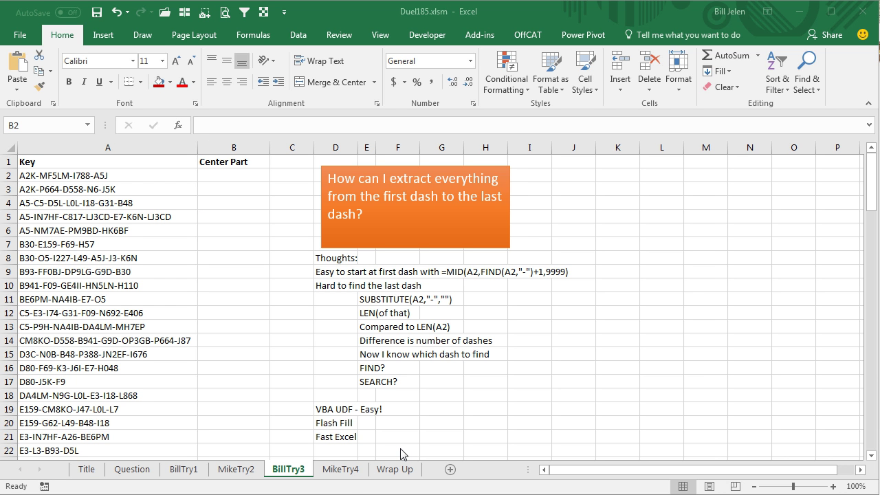
Step: From cell B2 of the BillTry3 sheet, open the VBA editor, insert a new module and paste the MidPart function code
left_click(229, 177)
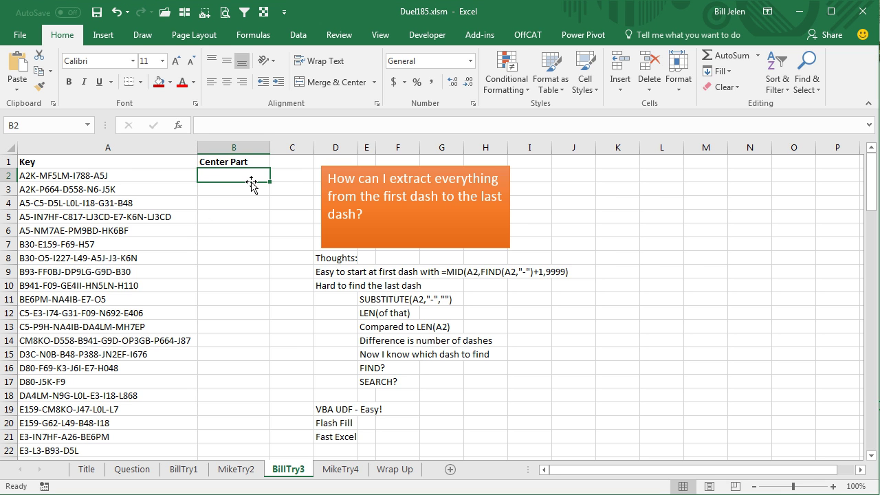
key("alt+F11")
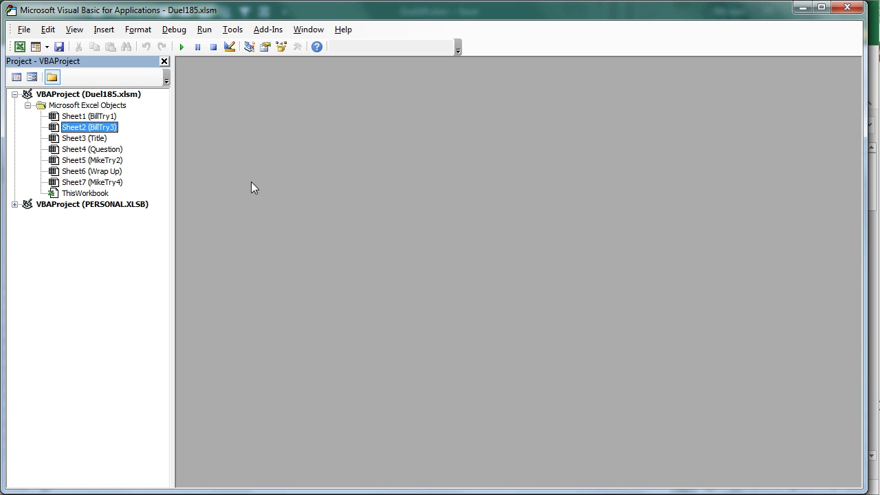
left_click(105, 33)
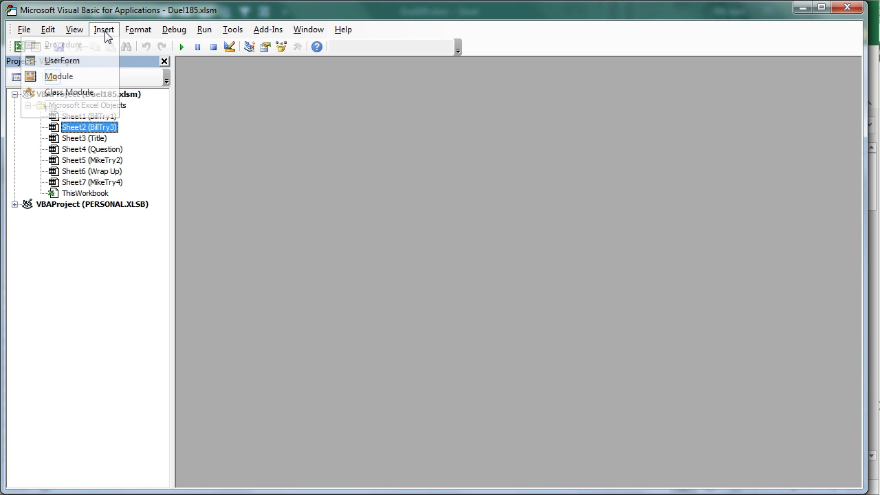
left_click(81, 76)
key("ctrl+v")
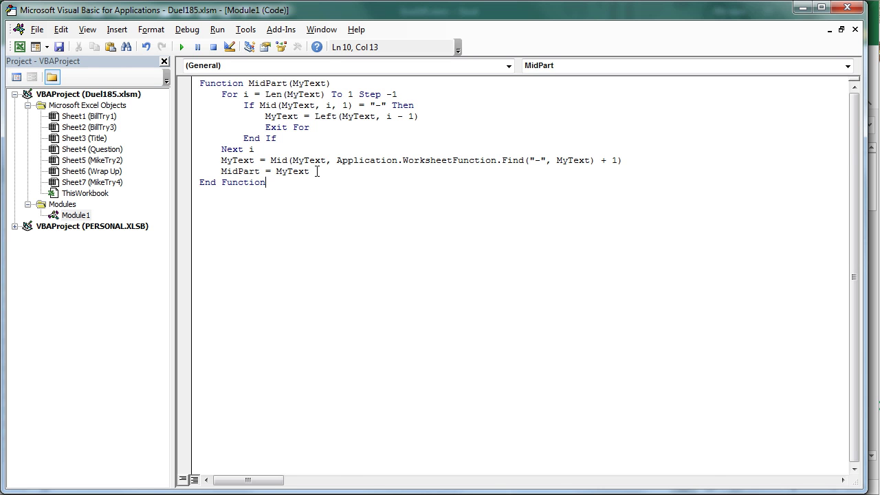
Step: Back in the BillTry3 sheet, enter =MidPart(A2) in B2 and fill it down the Center Part column
key("alt+F11")
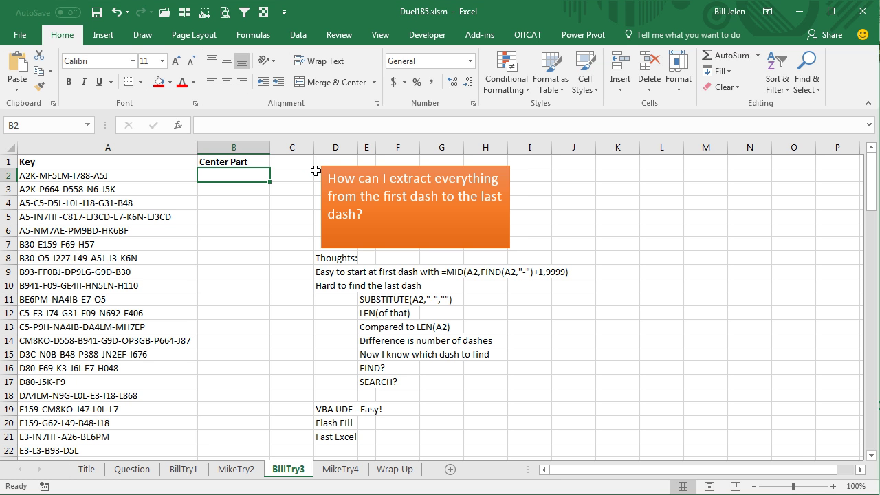
type("=midp")
key("Tab")
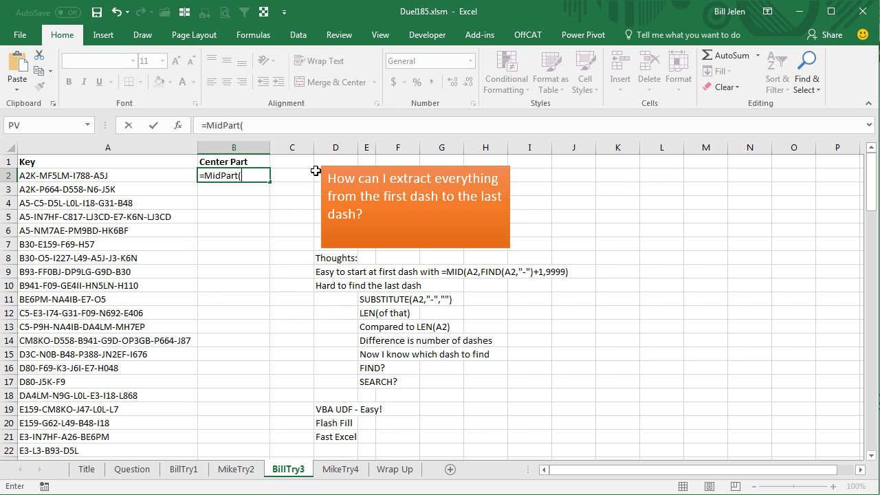
key("Left")
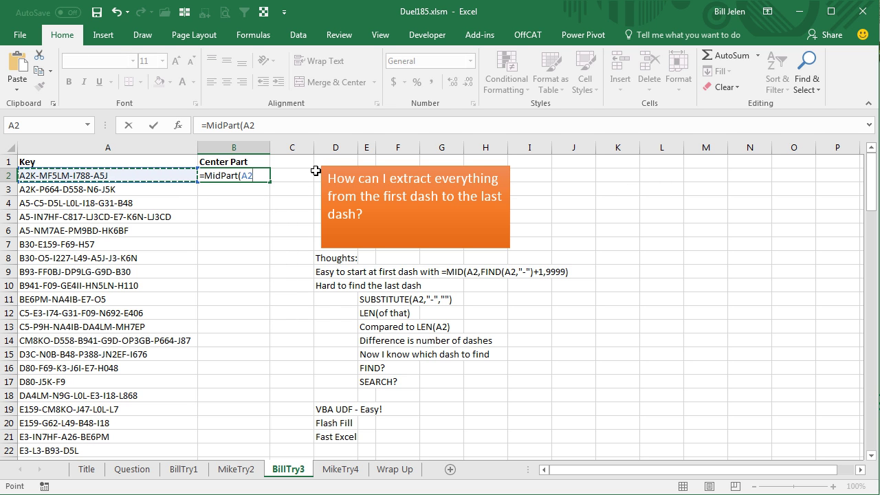
type(")")
key("Return")
key("Up")
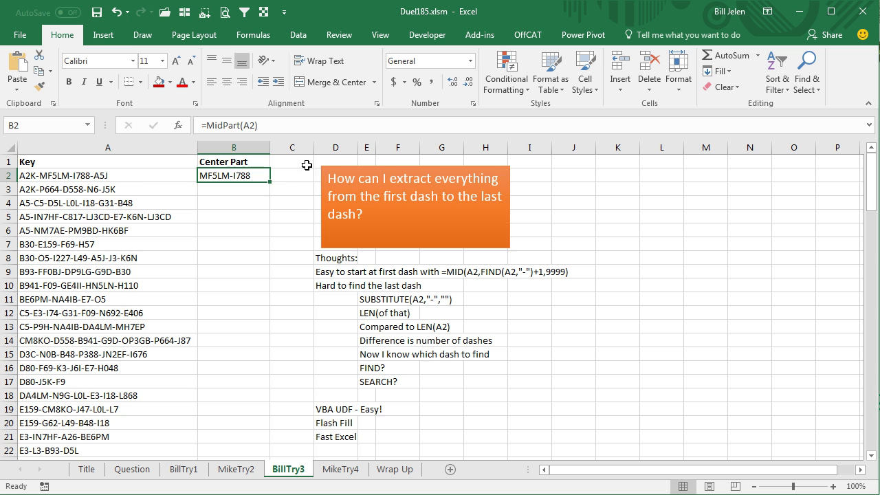
double_click(271, 183)
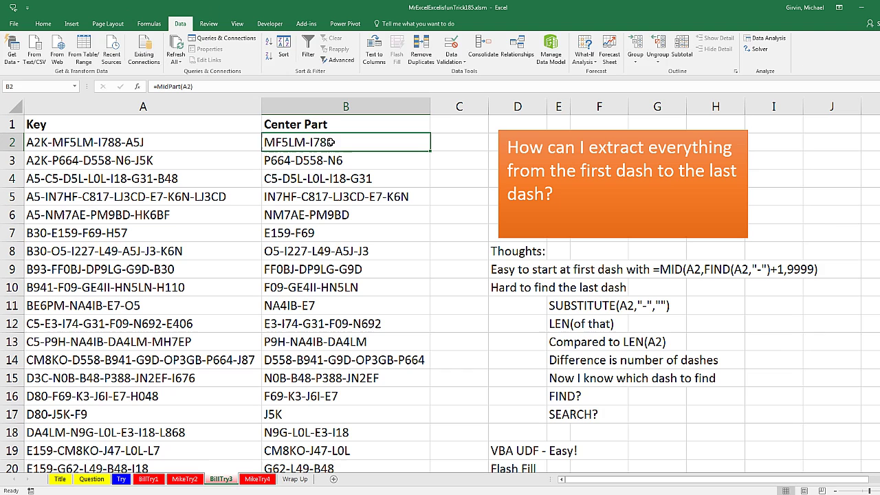
key("F2")
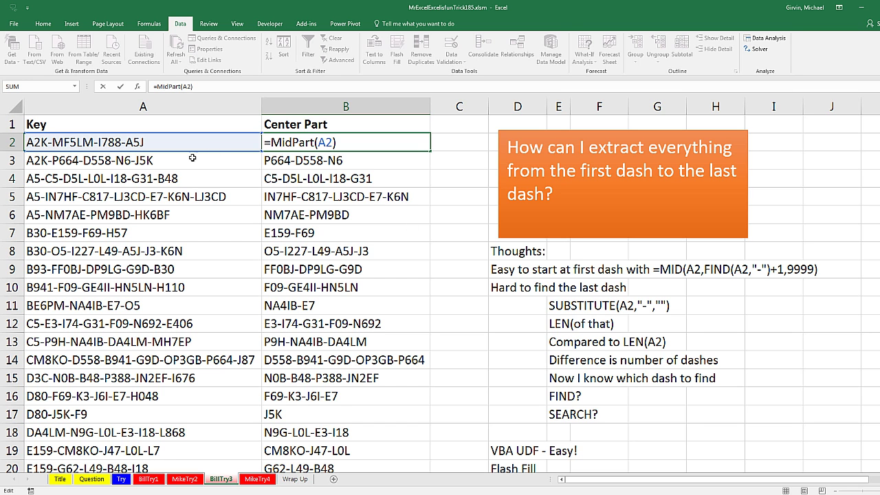
key("ctrl+Return")
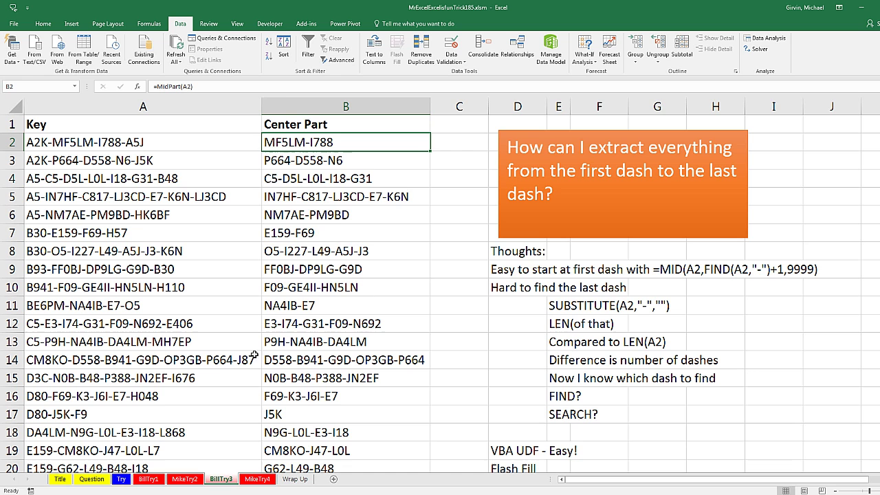
Step: On the MikeTry4 sheet, enter =SUBSTITUTE(A2,"-","") in cell B2 to strip the dashes from the key
left_click(255, 479)
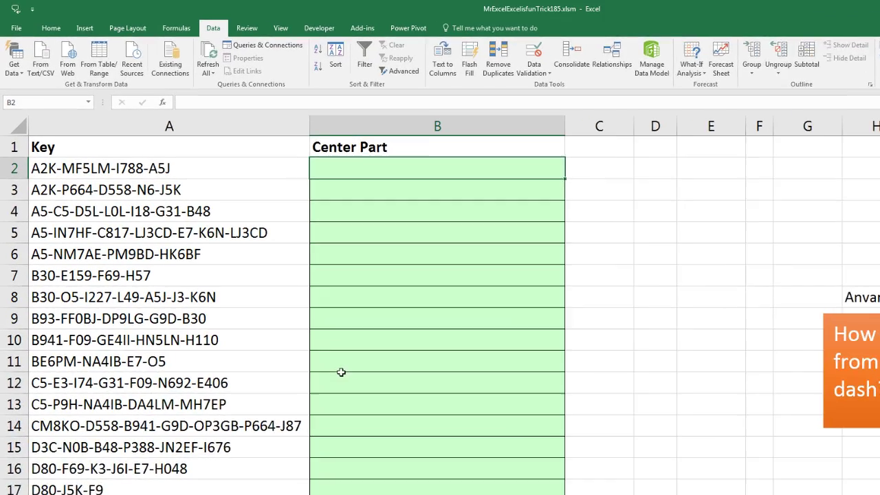
type("=SUB")
key("Tab")
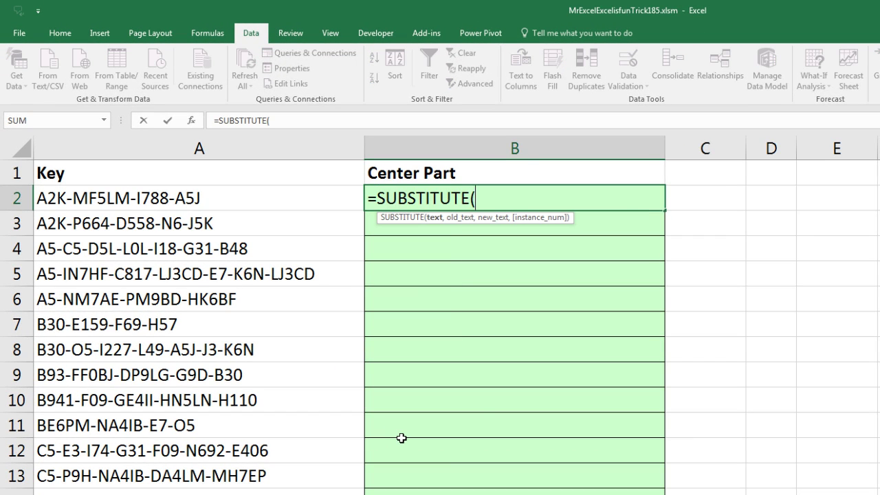
key("Left")
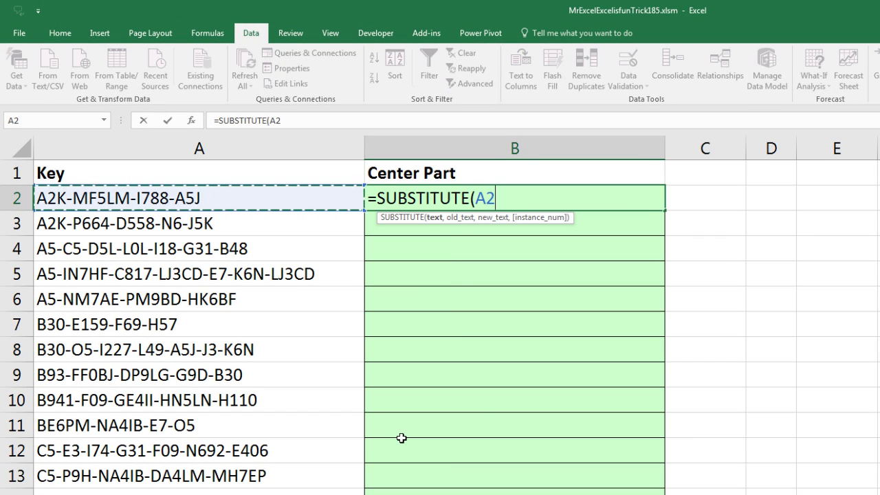
type(",")
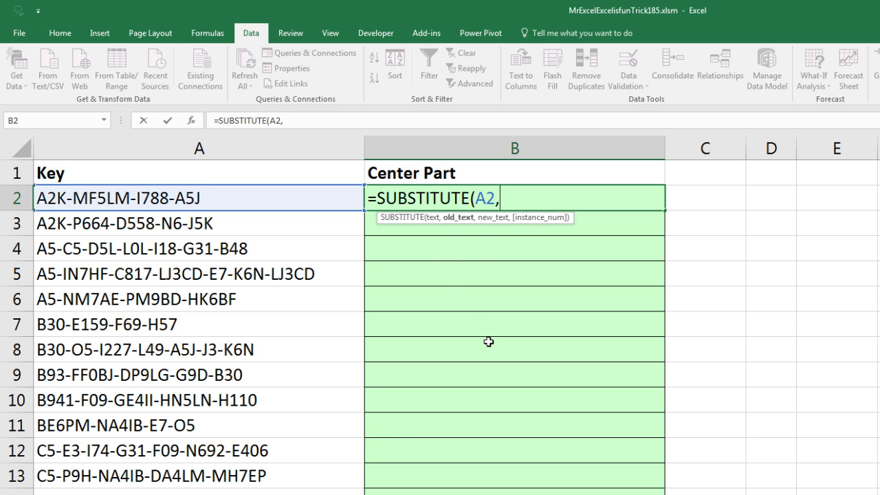
type("\"-\",")
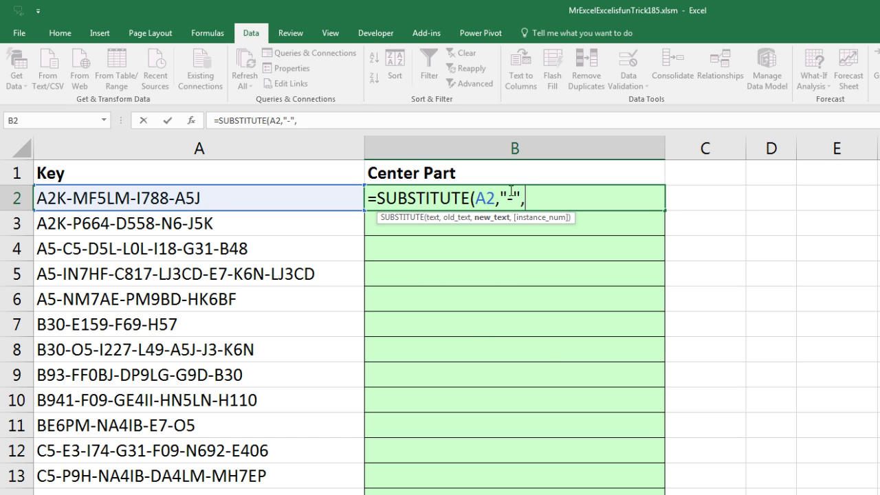
type("\"\")")
key("ctrl+Return")
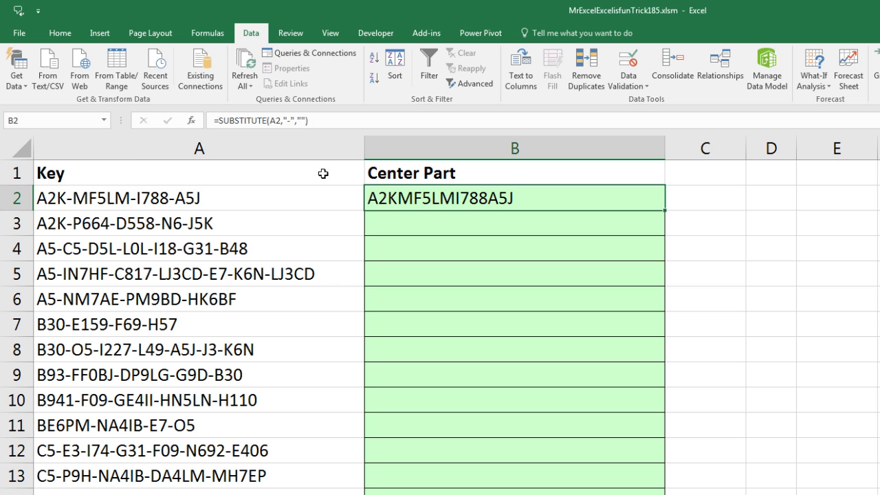
Step: Change B2's formula to =LEN(A2)-LEN(SUBSTITUTE(A2,"-","")) to count the dashes, and fill it down the Center Part column
key("F2")
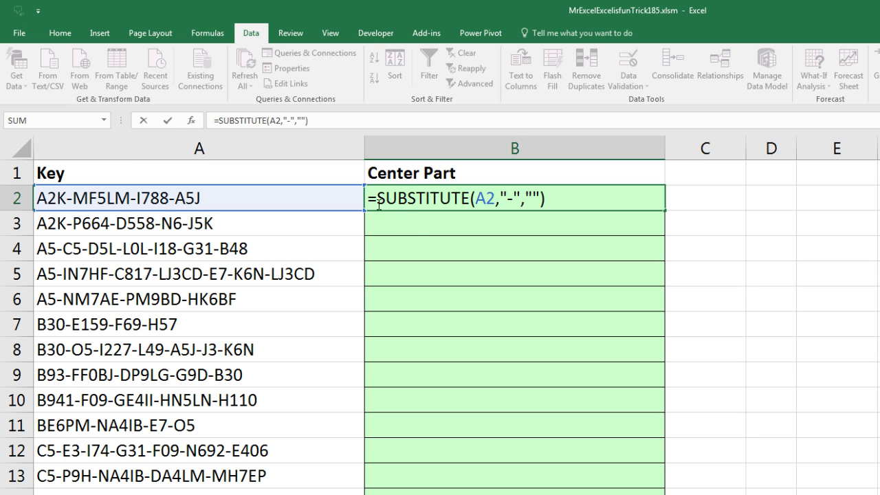
left_click(377, 199)
type("LEN(")
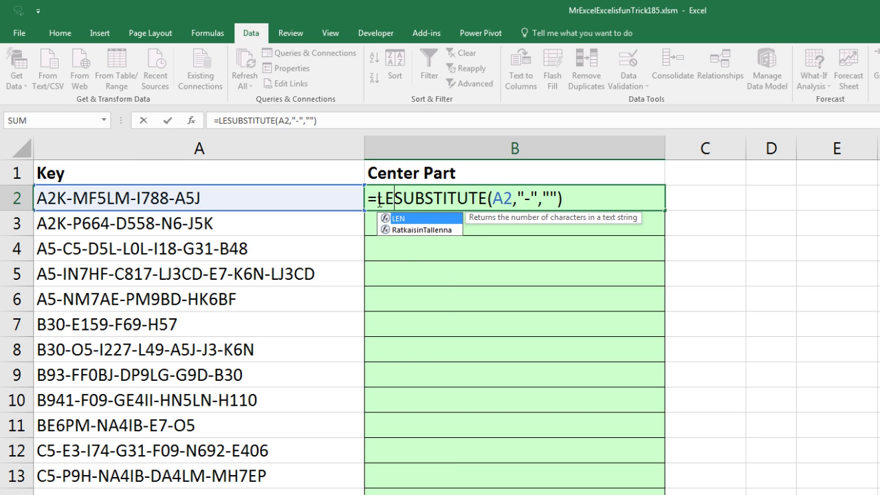
left_click(314, 194)
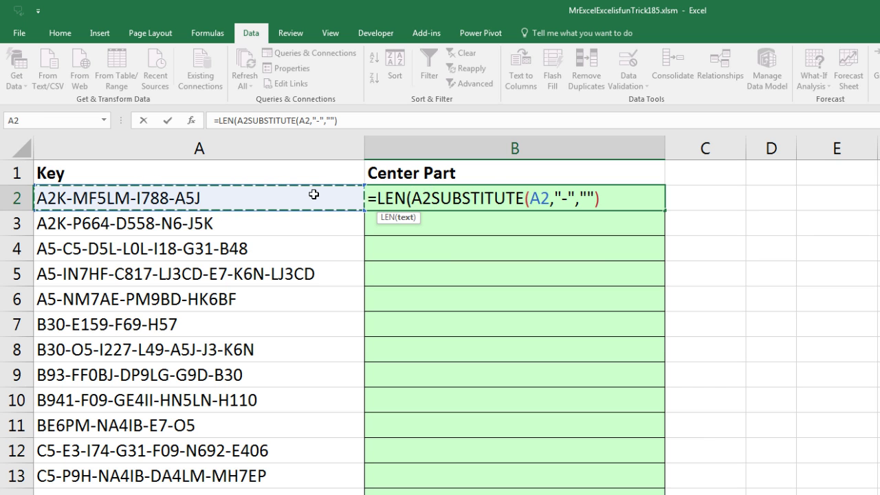
type(")")
type("-LEN(")
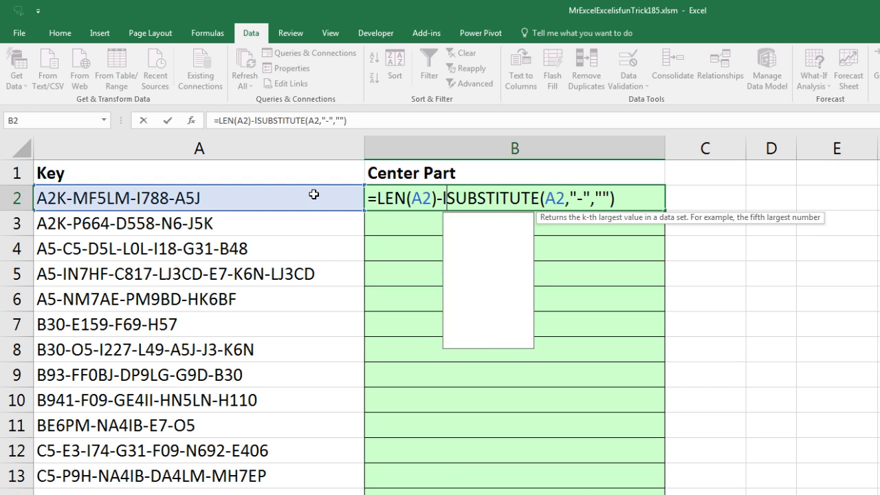
key("End")
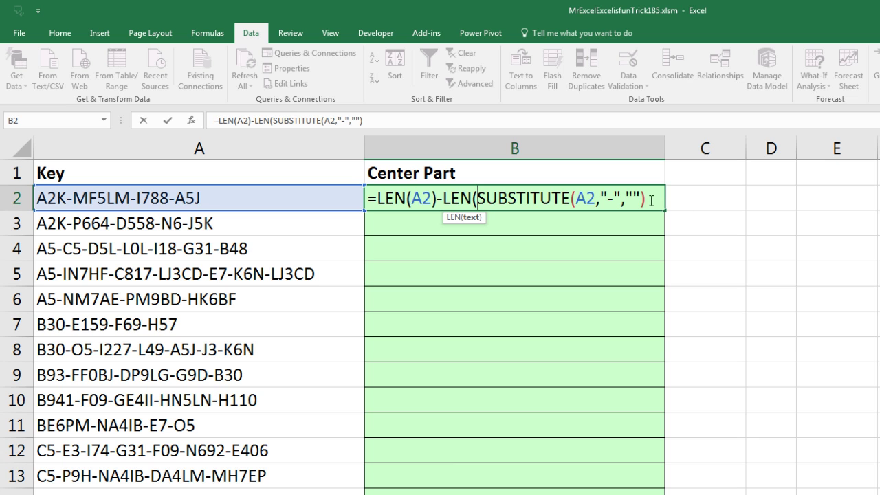
type(")")
key("ctrl+Return")
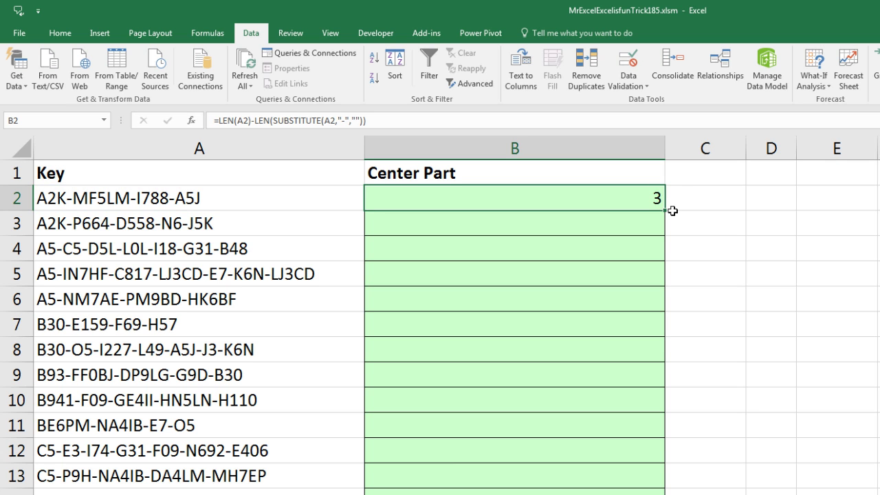
double_click(673, 211)
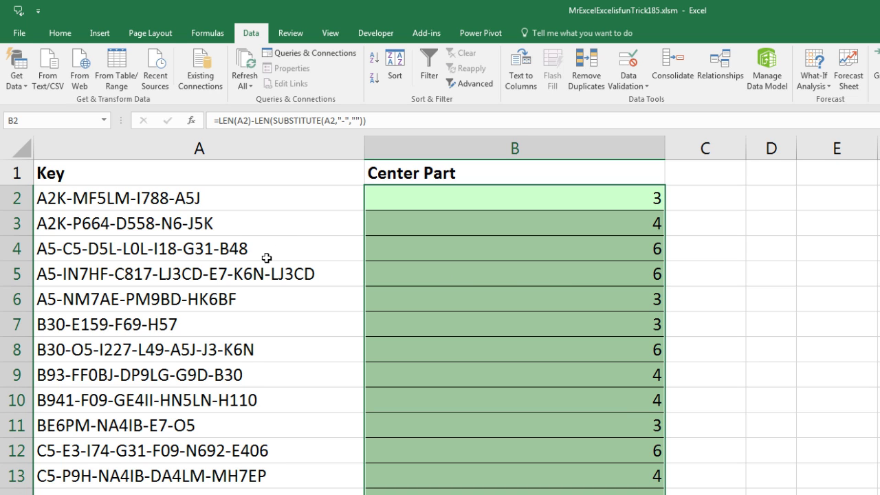
Step: Wrap B2's dash count as the instance number of SUBSTITUTE(A2,"-","^",…) to replace the last dash with a caret, and fill it down
double_click(474, 205)
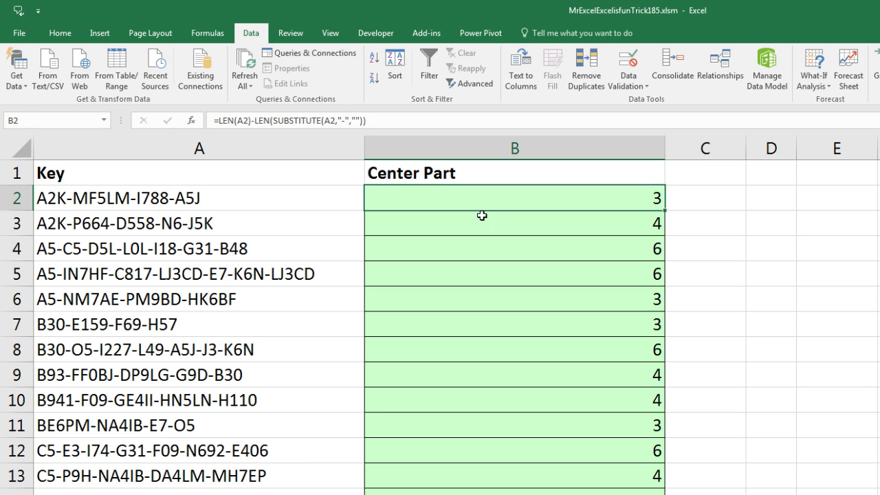
left_click(383, 199)
type("su")
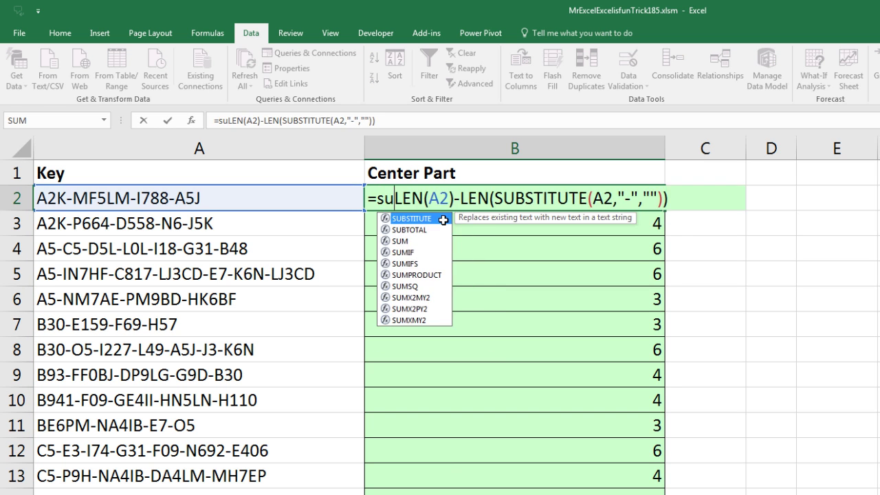
double_click(444, 219)
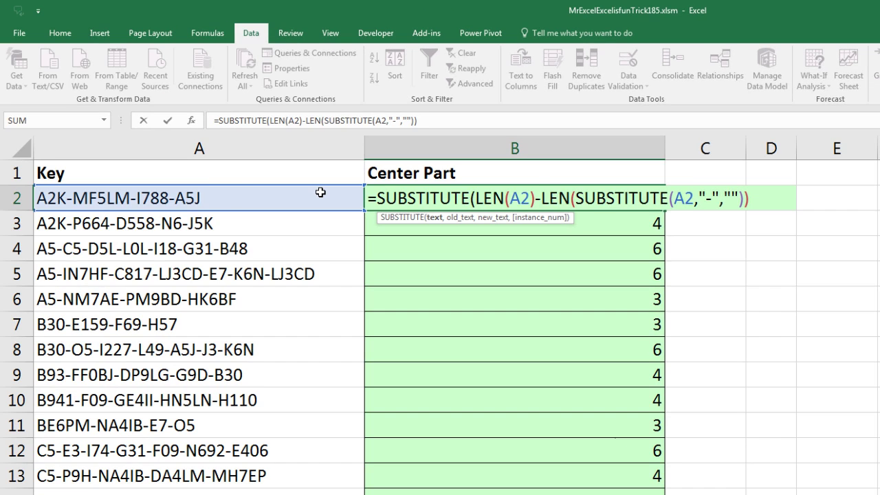
left_click(320, 192)
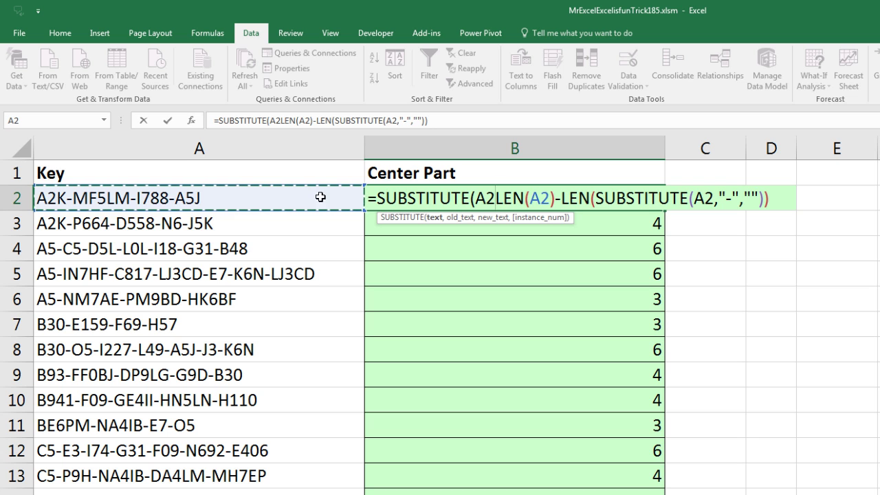
type(",")
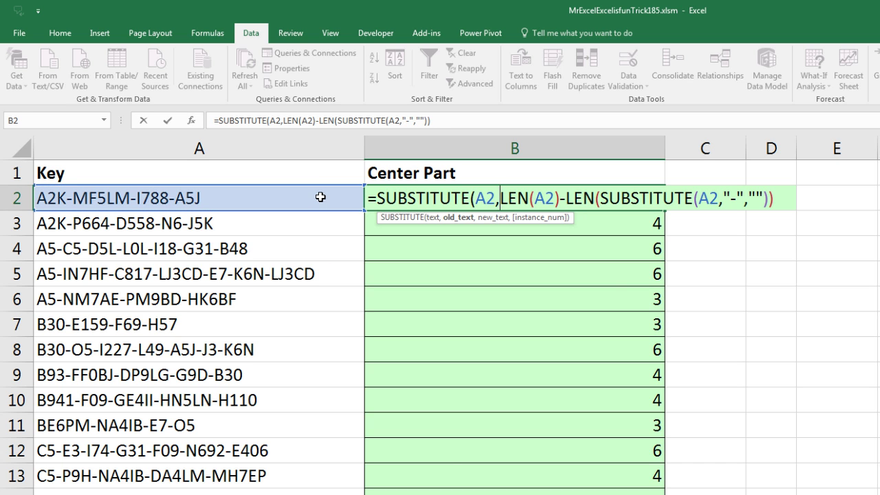
type("\"-\"")
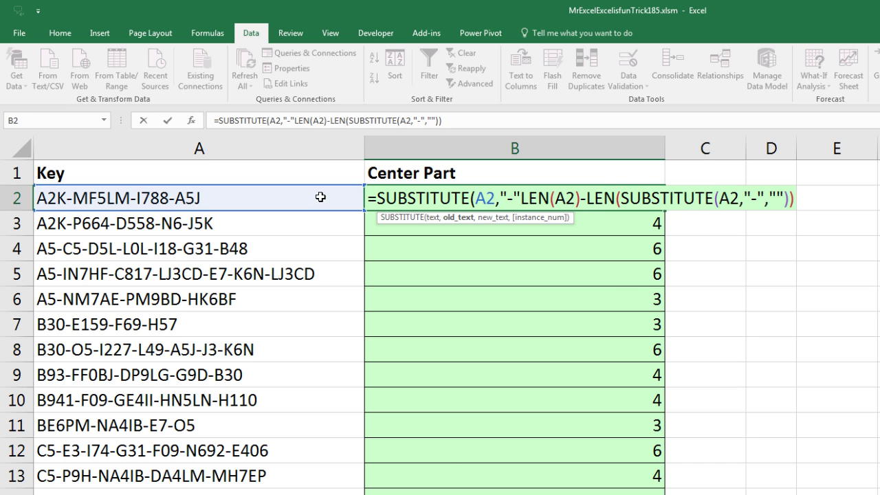
type(",")
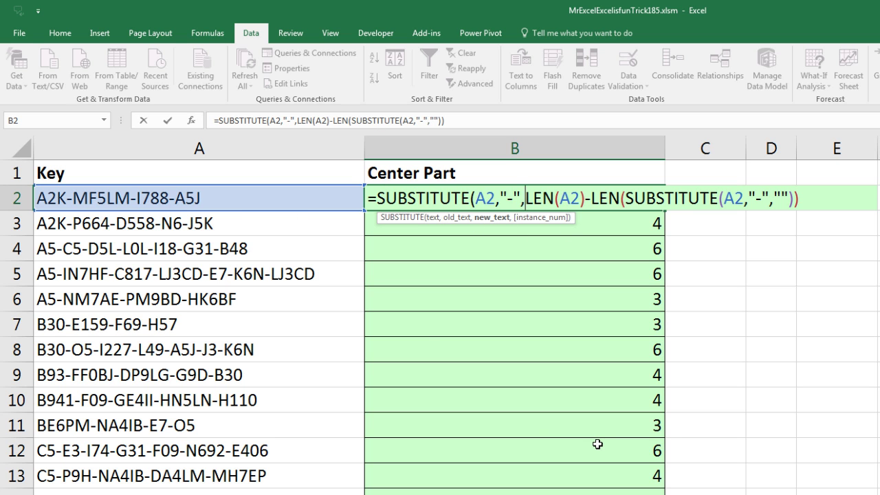
type("\"^\"")
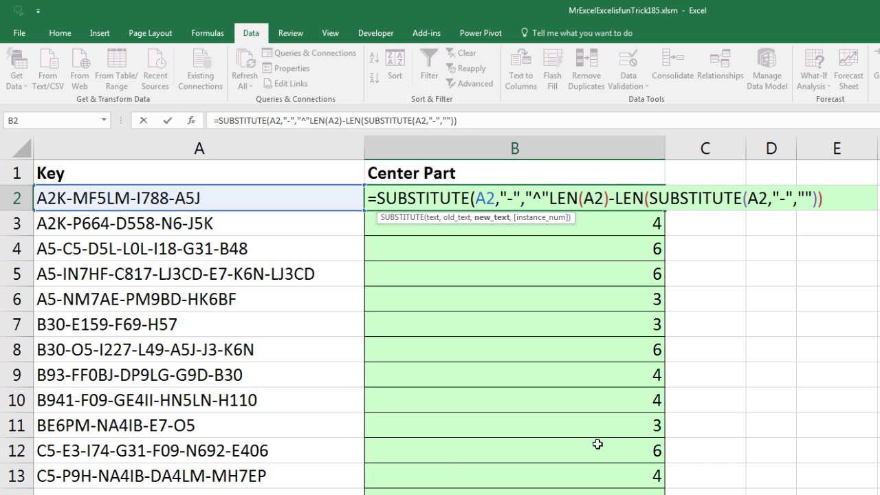
type(",")
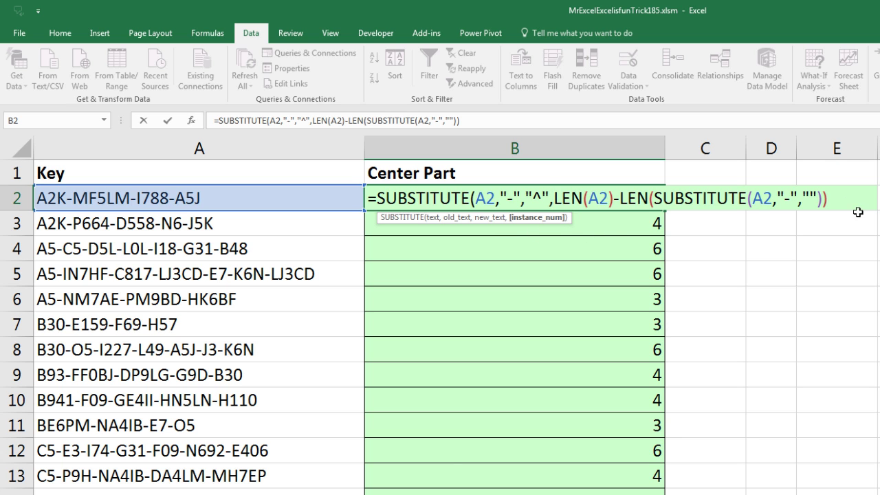
left_click(840, 200)
type(")")
key("ctrl+Return")
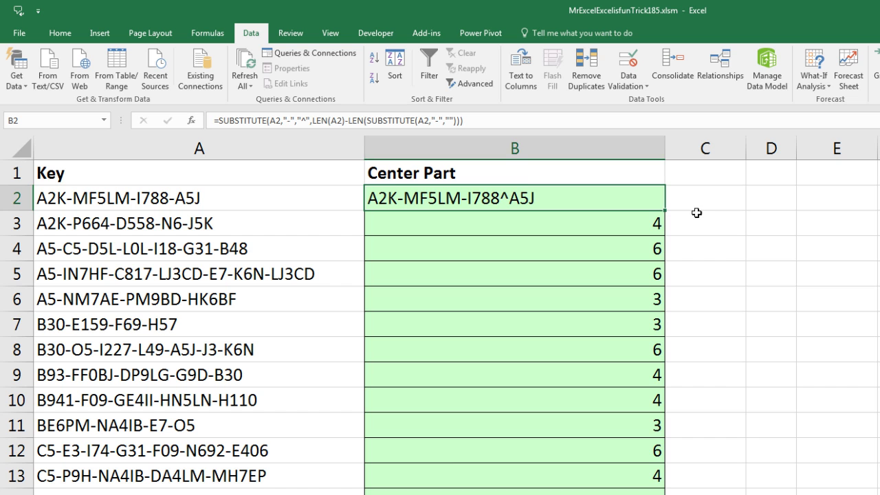
double_click(665, 211)
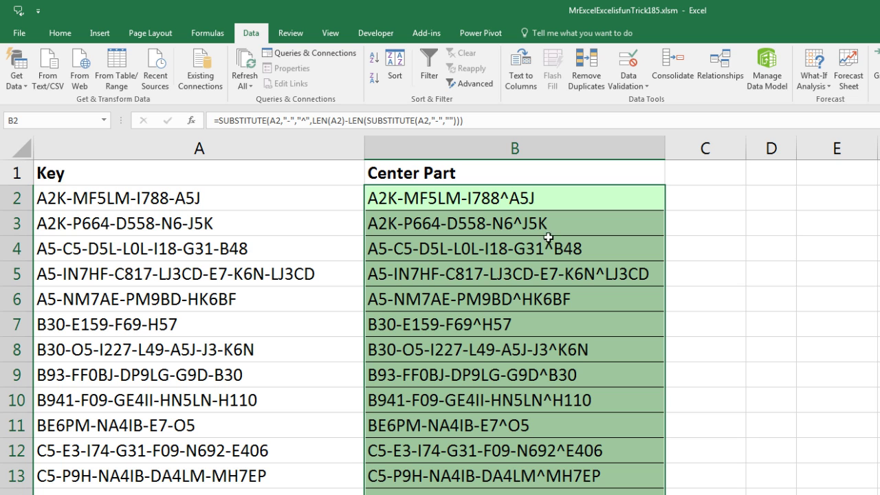
Step: Nest B2's formula inside SEARCH("^",…) to locate the caret's position, and fill it down the Center Part column
double_click(456, 200)
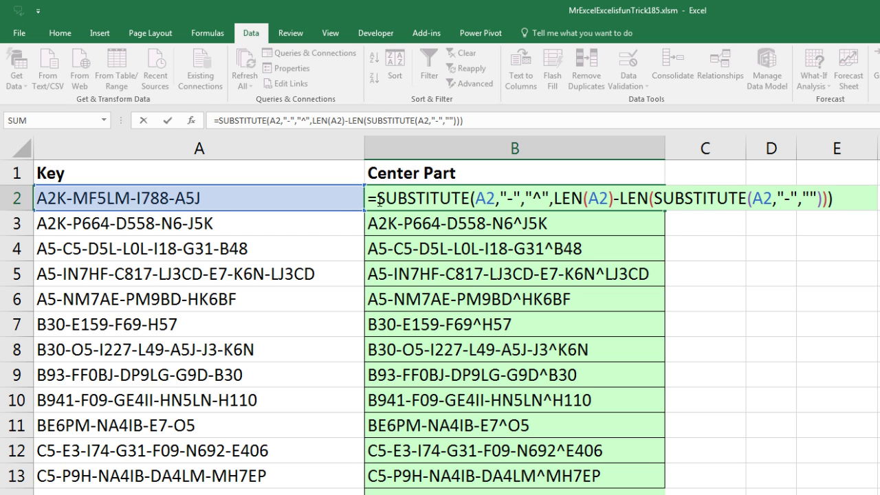
type("s")
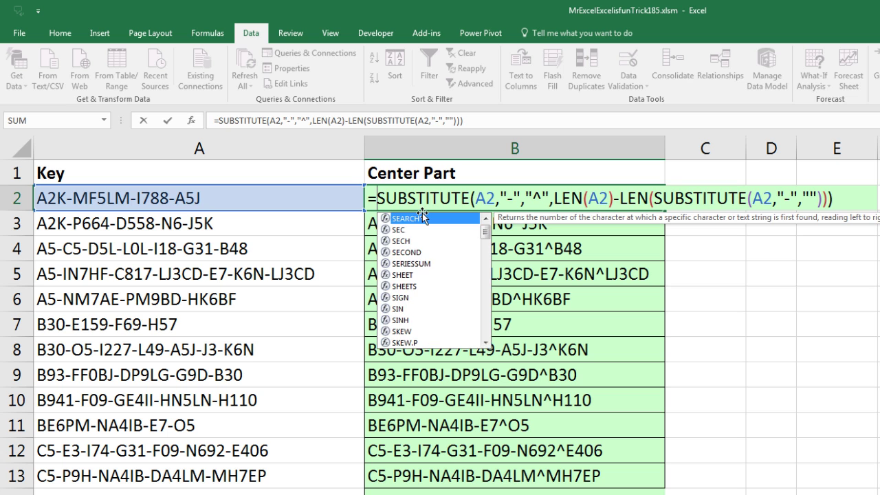
double_click(422, 217)
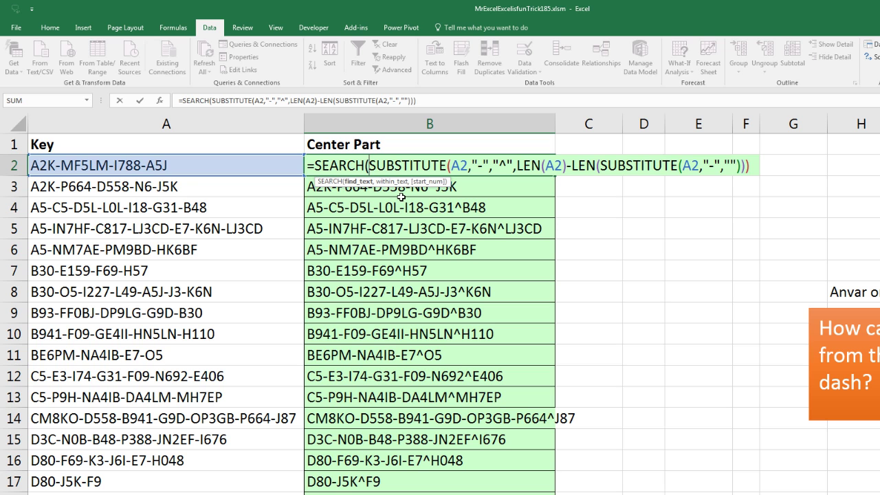
type("\"^")
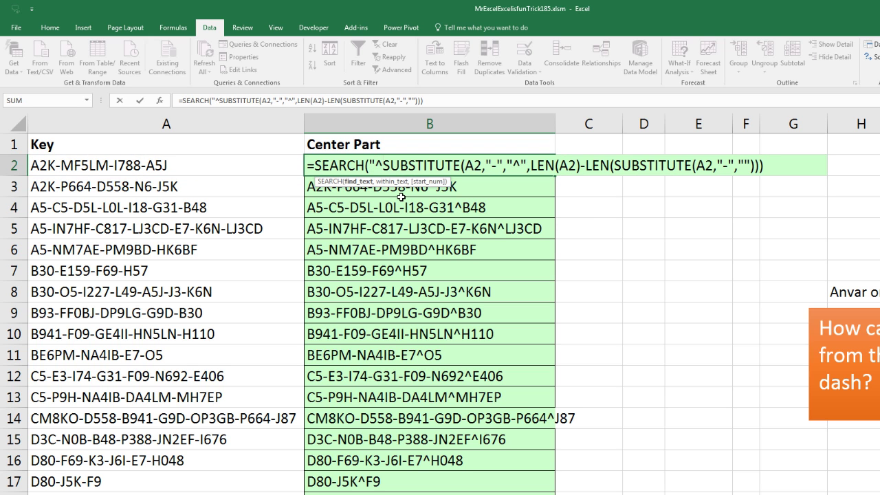
type("\"")
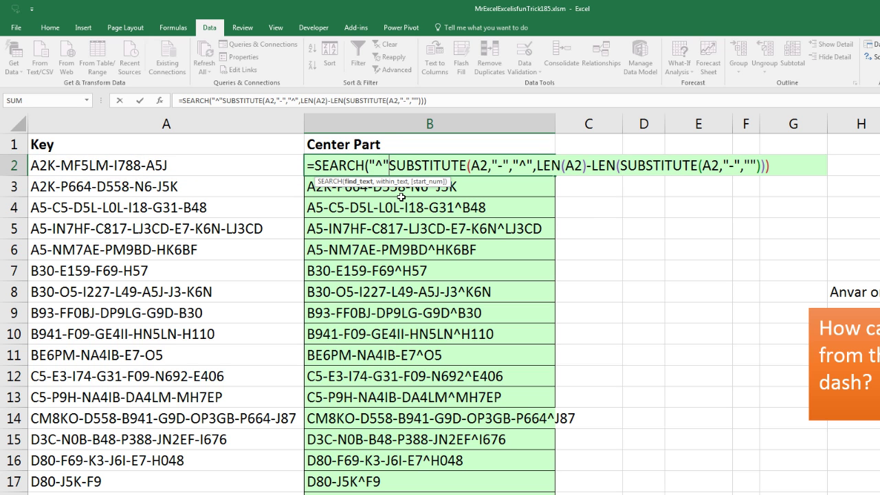
type(",")
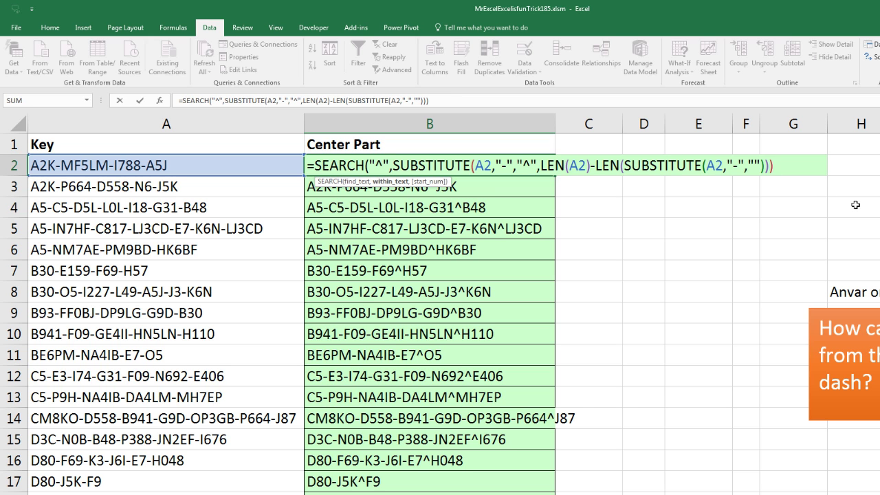
type(")")
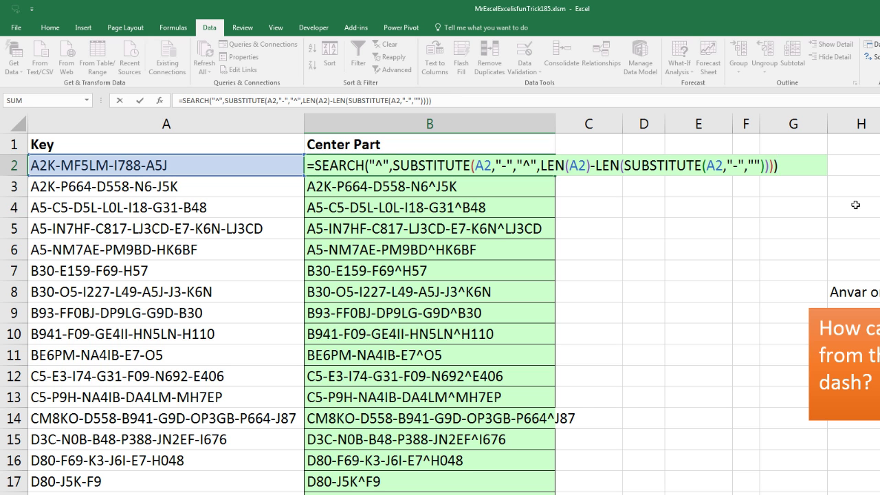
key("ctrl+Return")
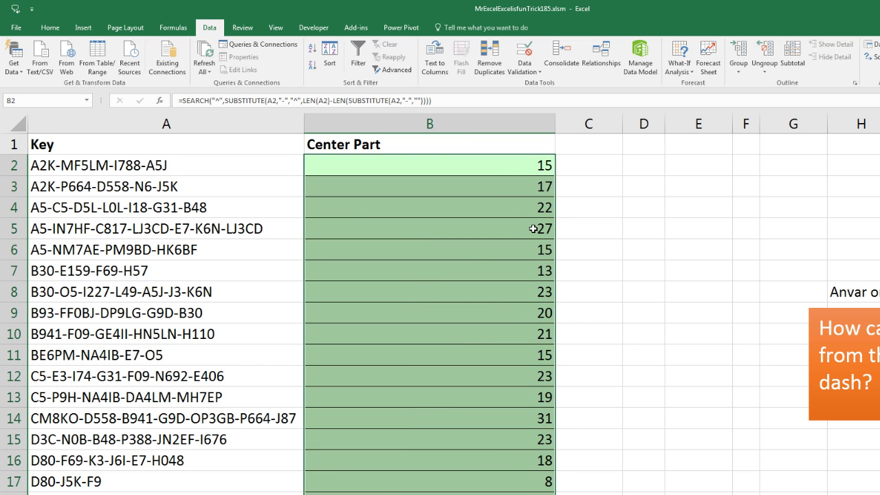
left_click(535, 228)
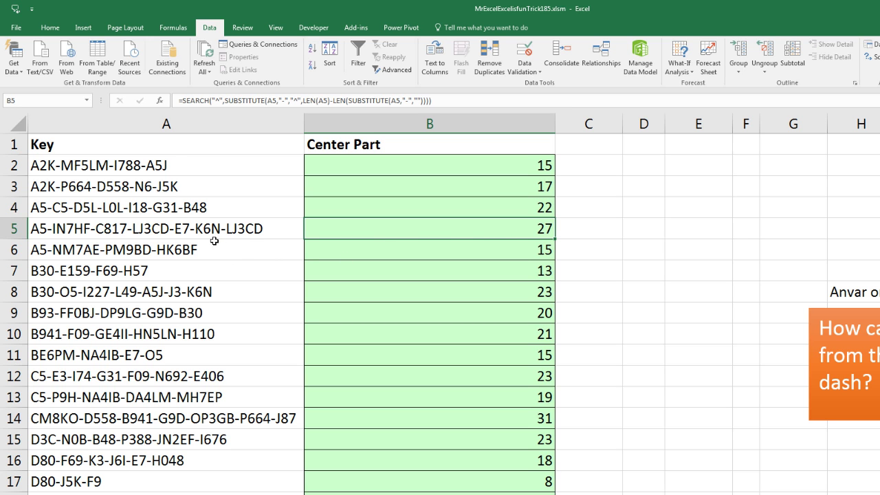
Step: Subtract 1 from the SEARCH formula in B2 and fill it down the Center Part column
double_click(493, 165)
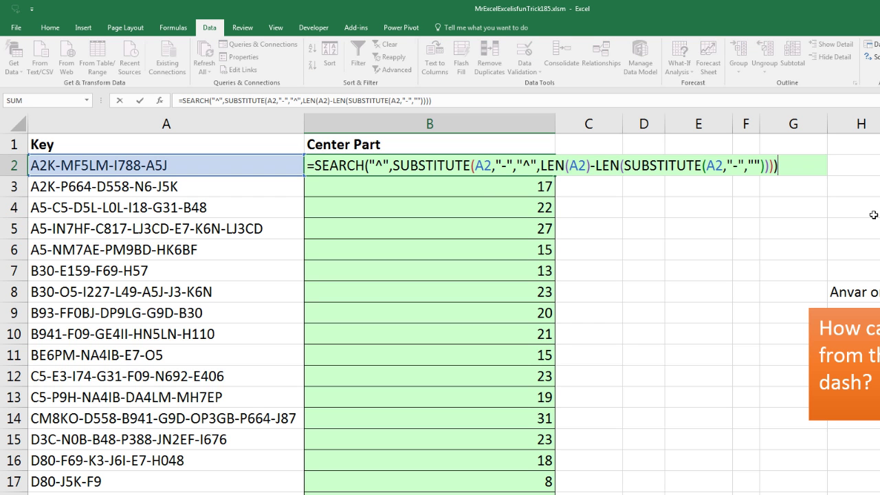
type("1")
key("ctrl+Return")
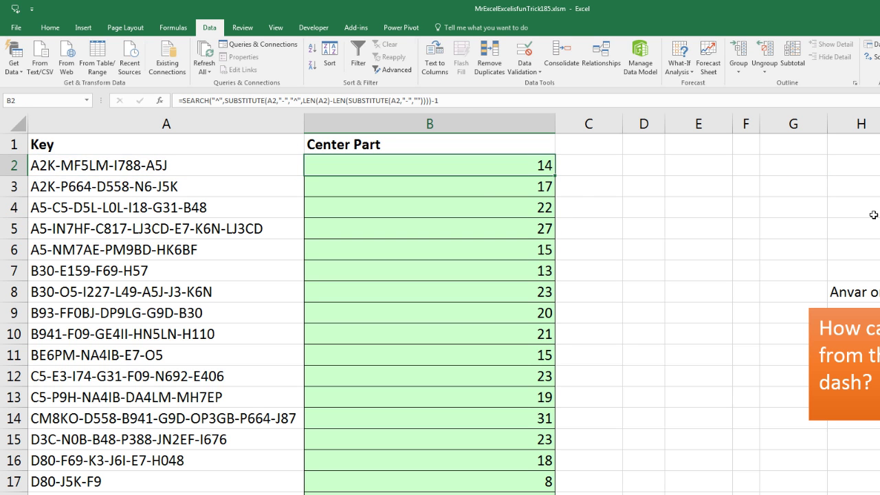
double_click(554, 175)
Step: Use B2's SEARCH expression as the character count in LEFT(A2,…) to keep the text before the last dash, and fill it down
left_click(480, 160)
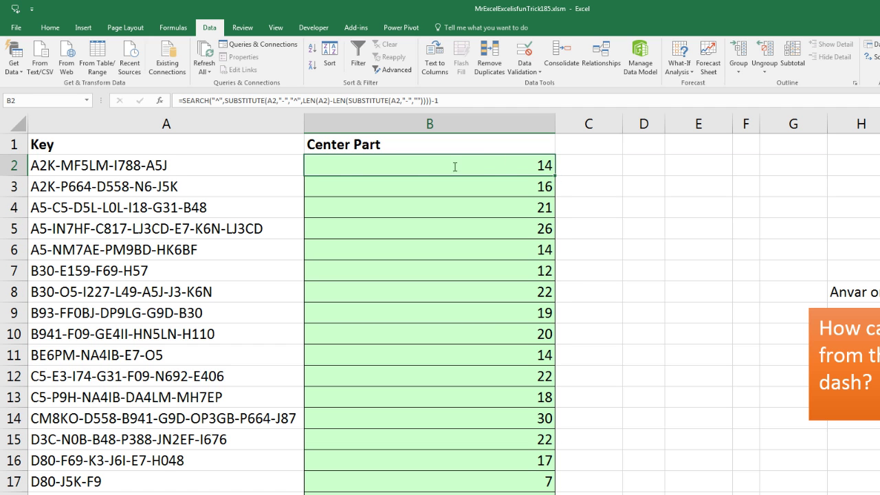
key("F2")
type("lef")
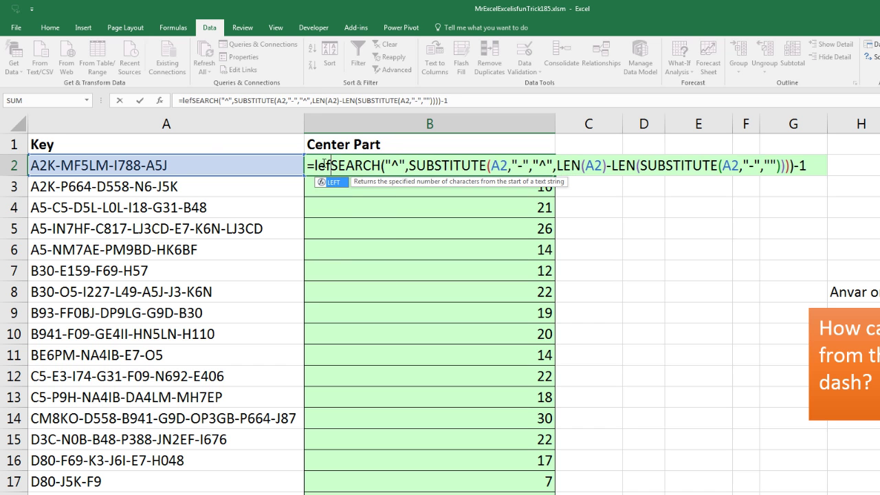
key("Tab")
left_click(275, 164)
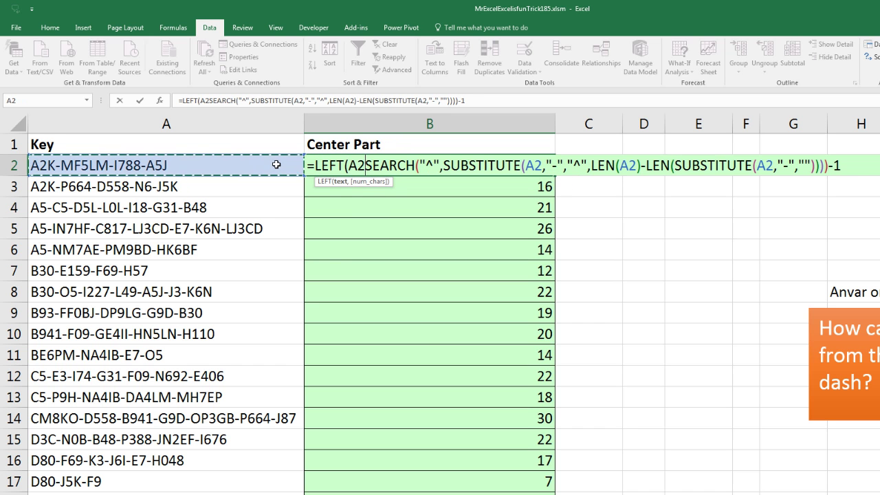
type(",\"\"")
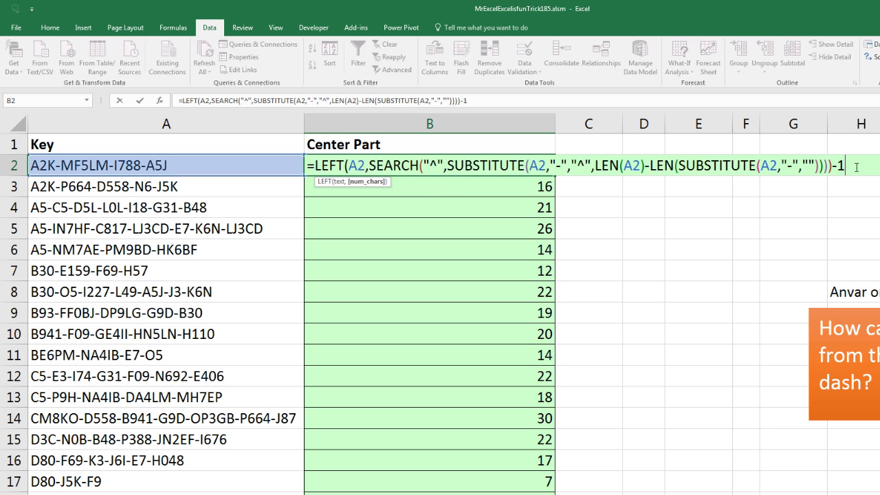
type(")")
key("ctrl+Return")
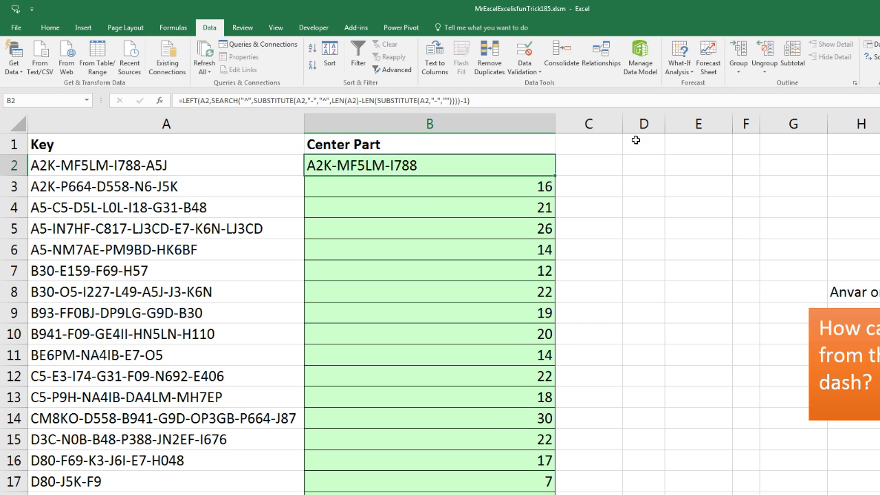
double_click(554, 176)
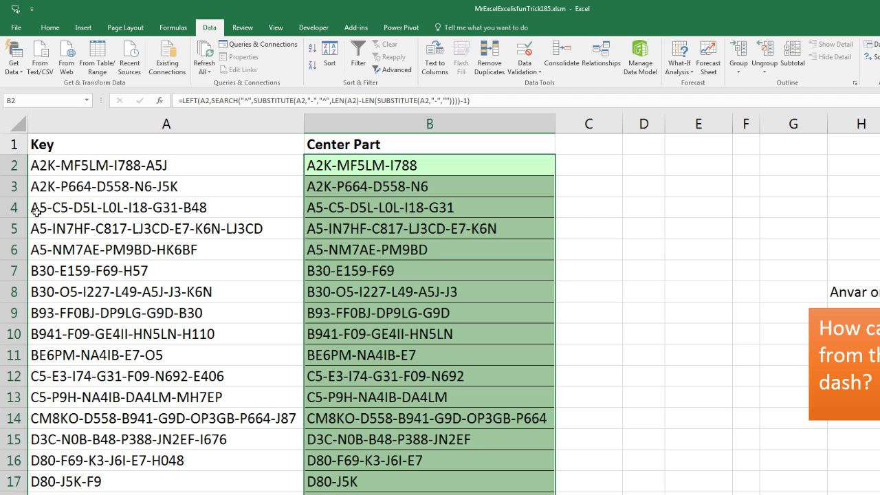
Step: Nest B2's LEFT formula as the old text of REPLACE, and insert a line break before LEN(A2)
double_click(342, 166)
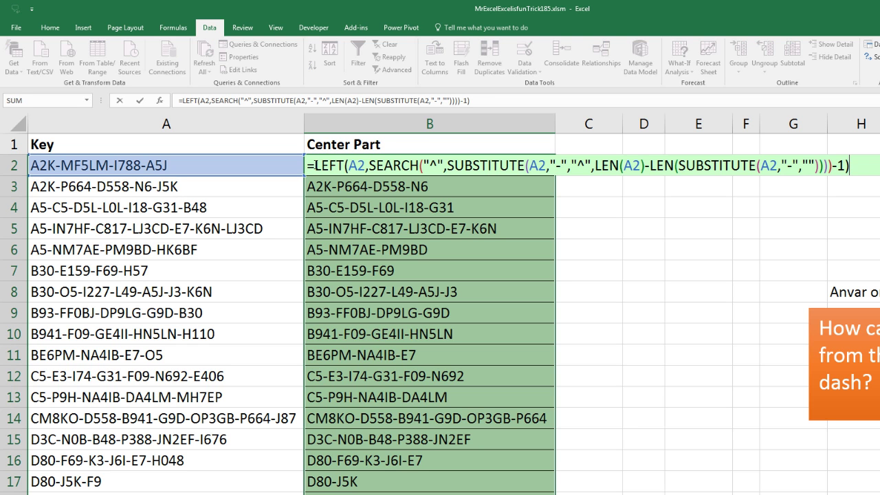
type("re")
key("Down")
key("Tab")
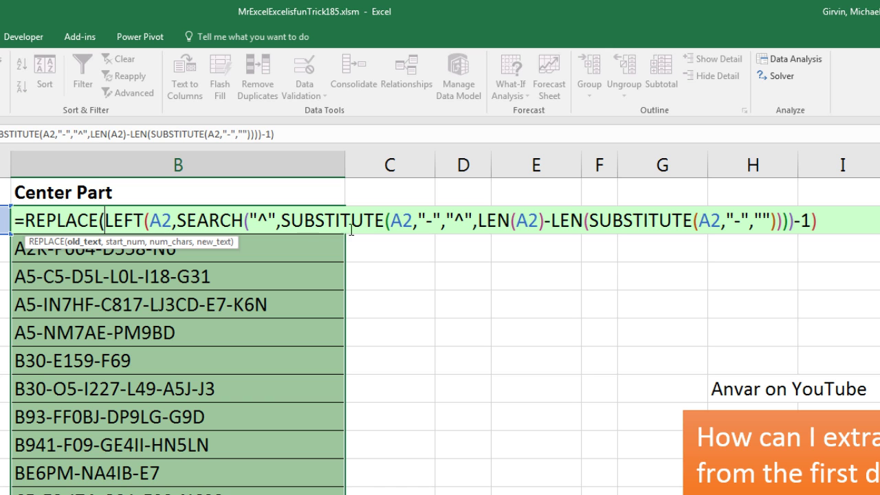
left_click(478, 222)
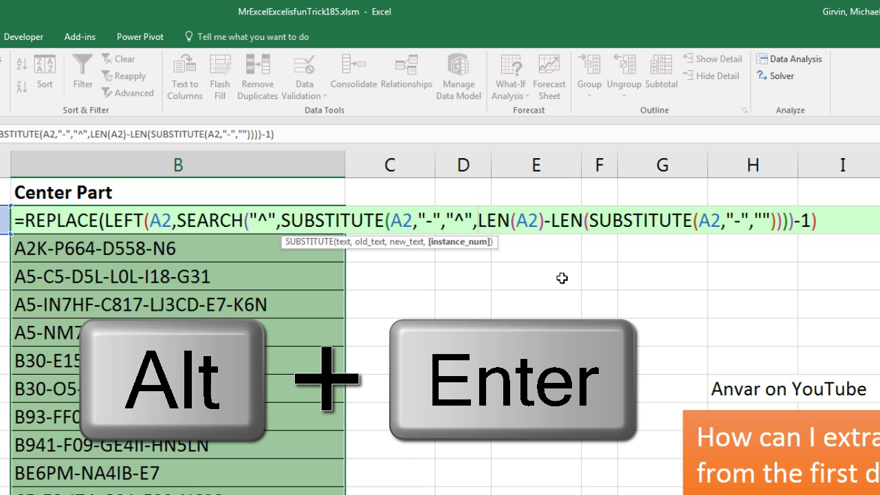
key("alt+Return")
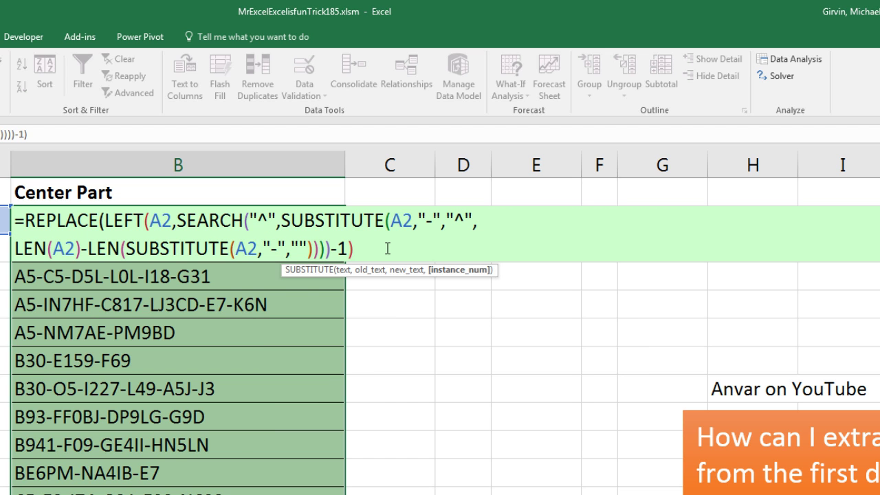
left_click(387, 248)
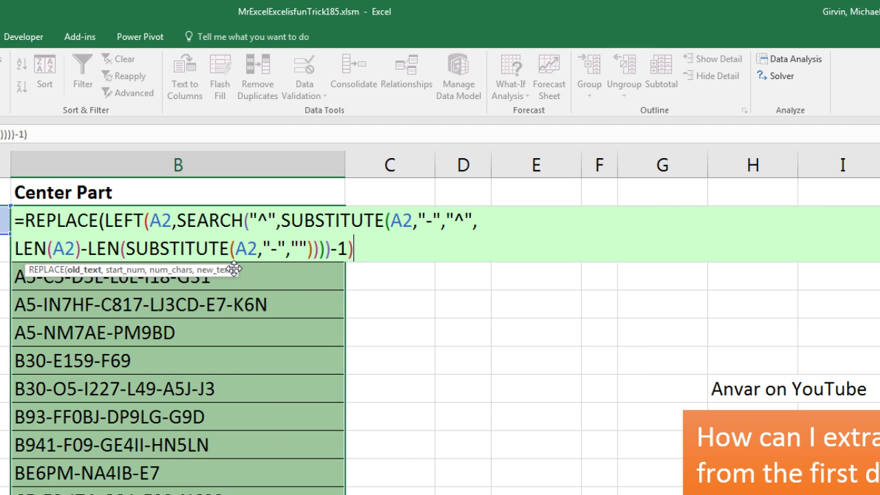
left_click_drag(408, 275, 450, 287)
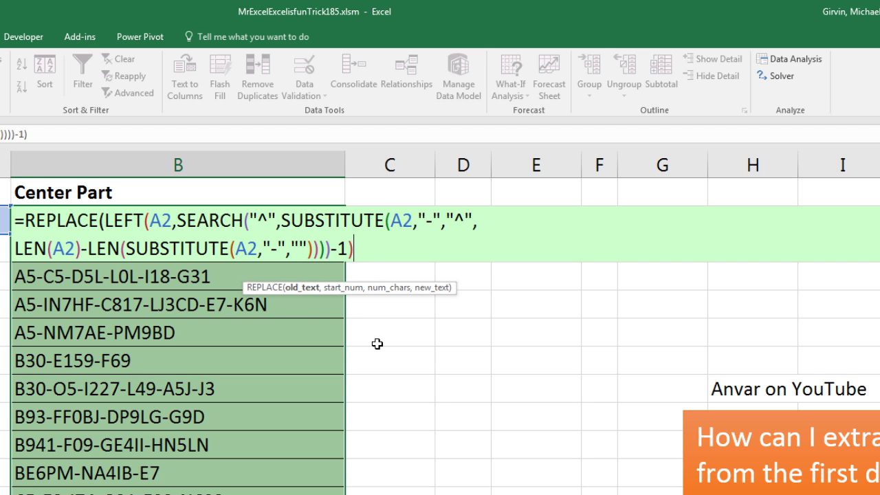
Step: Complete B2's REPLACE with start number 1, SEARCH("-",A2) as the character count and "" as new text, and fill it down the Center Part column
type(",")
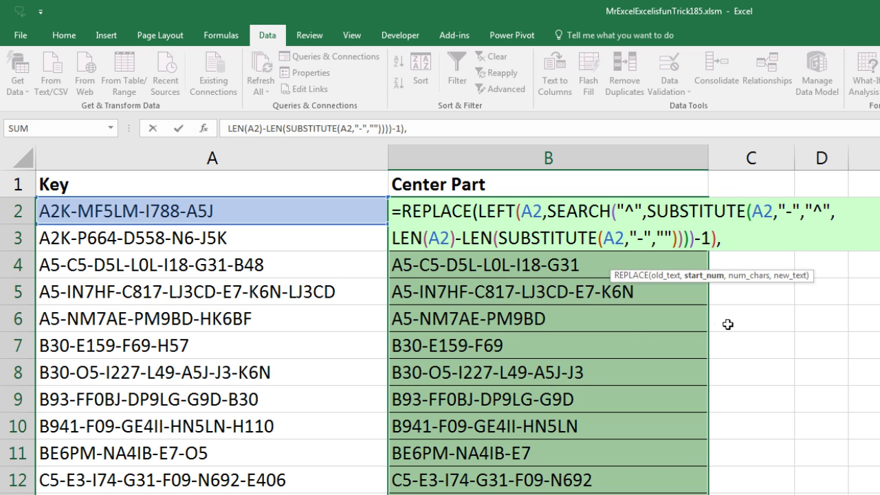
type("1,")
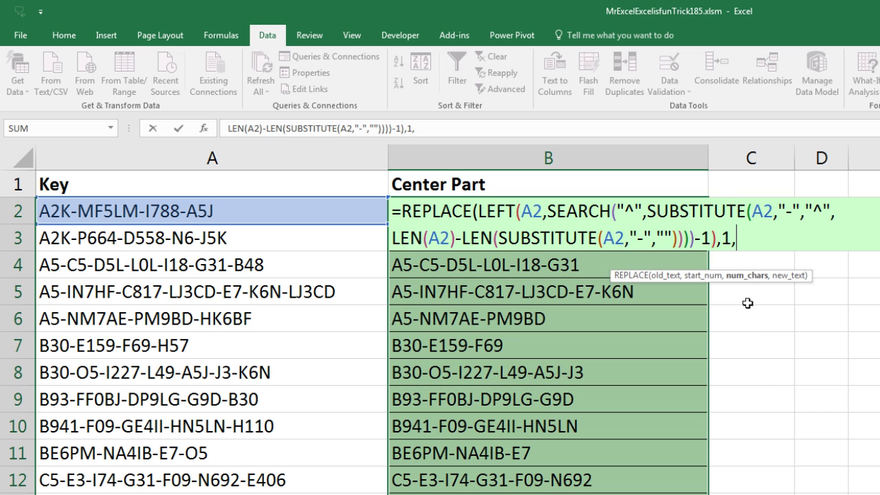
type("s")
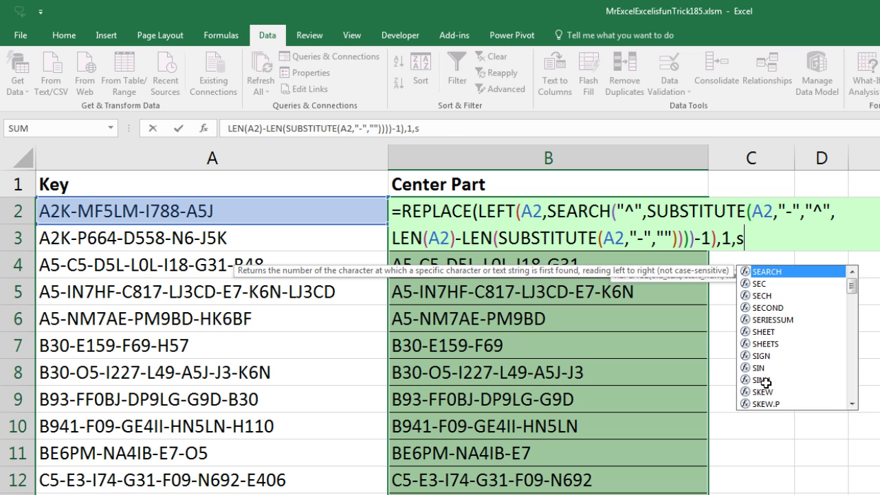
key("Tab")
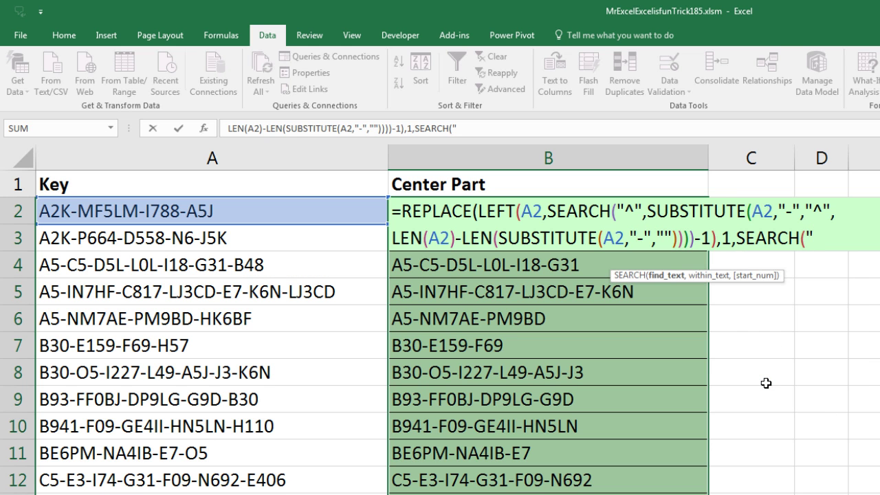
type("\"-\",")
left_click(348, 214)
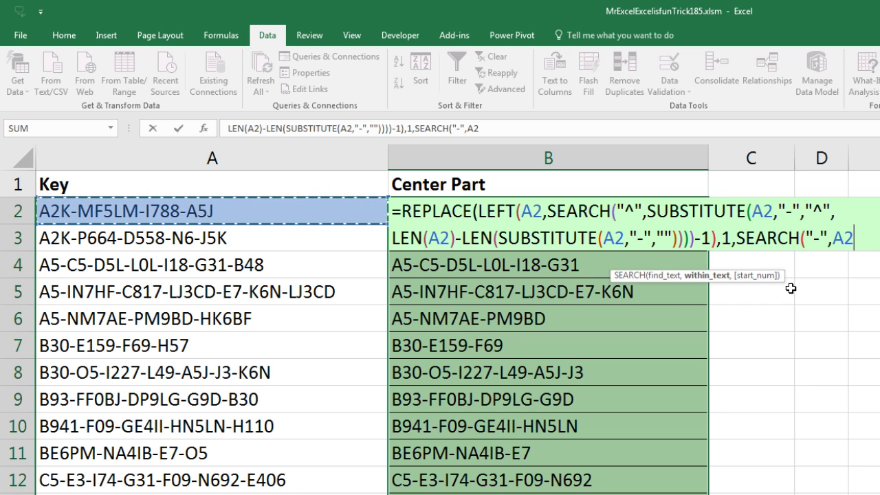
type(")")
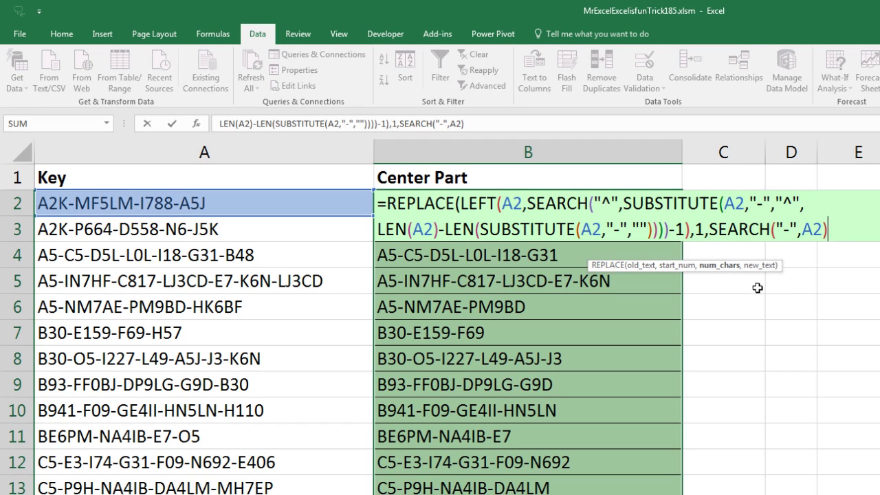
type(",\"\"")
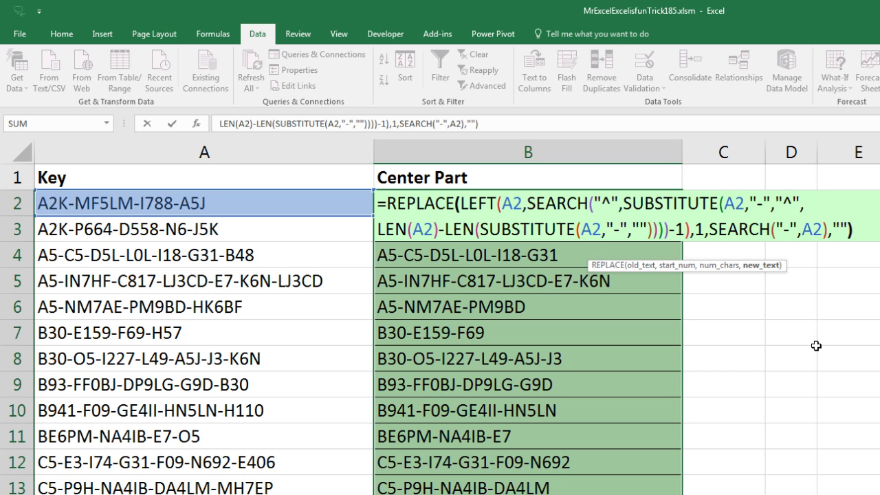
type(")")
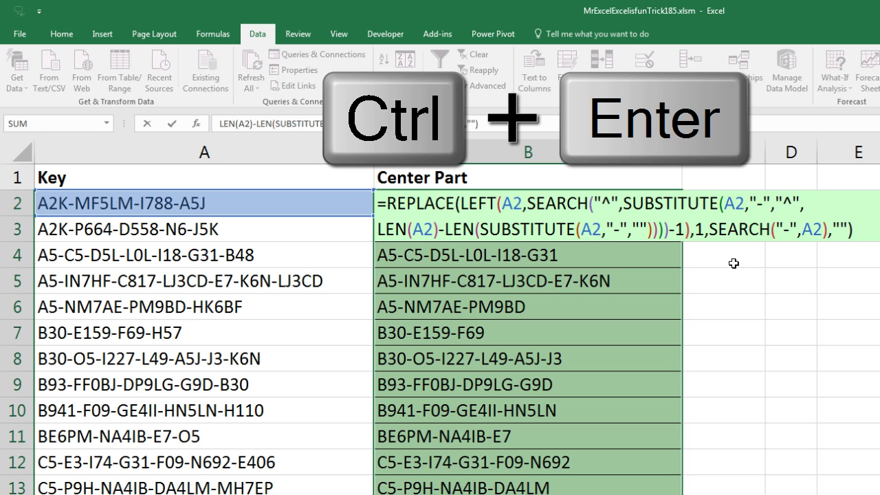
key("ctrl+Return")
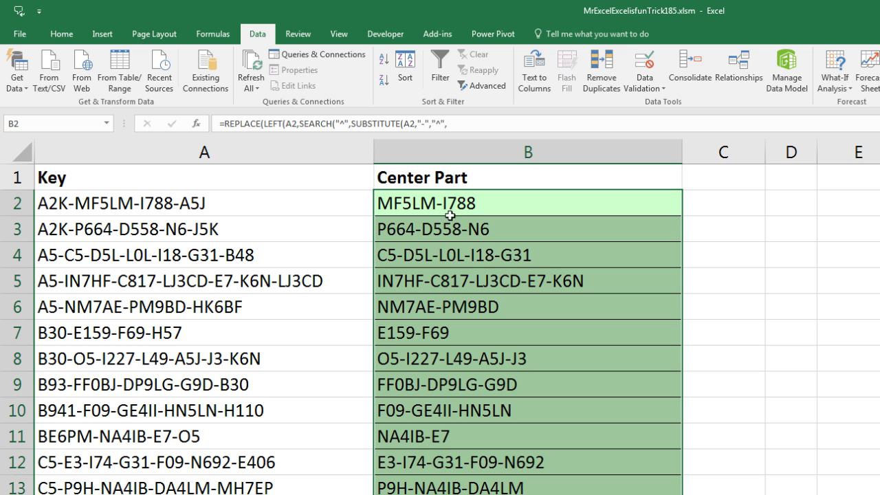
Step: Append "-oo" to the key in A5 to test the Center Part formula
left_click(493, 280)
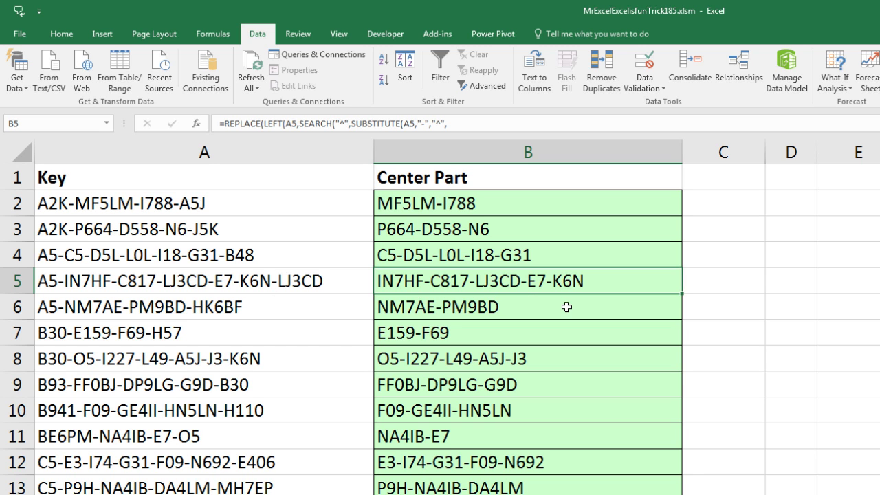
key("Left")
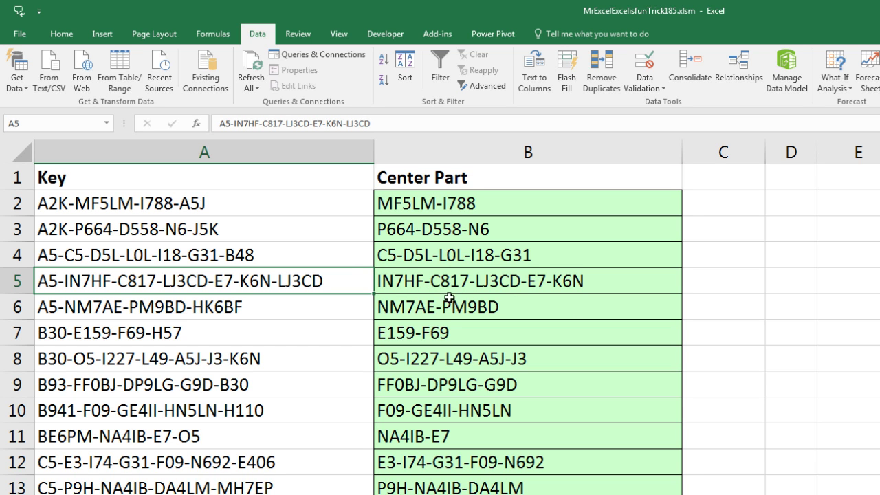
key("F2")
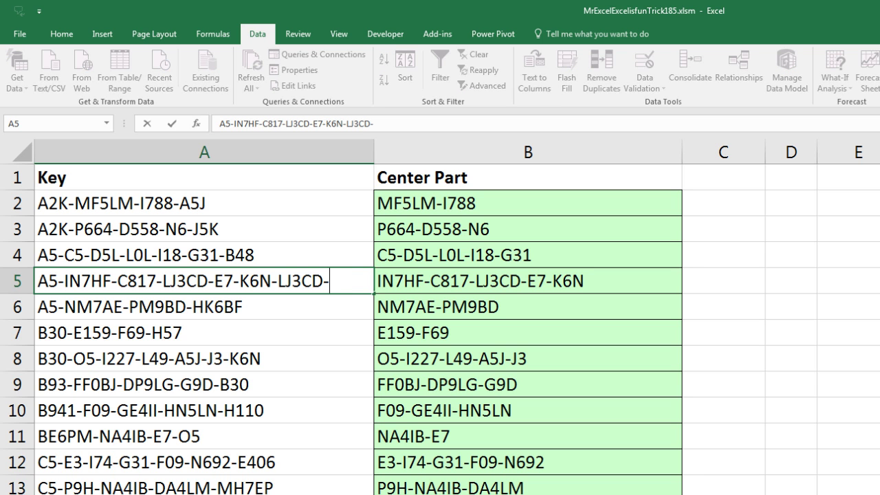
type("-oo")
key("ctrl+Return")
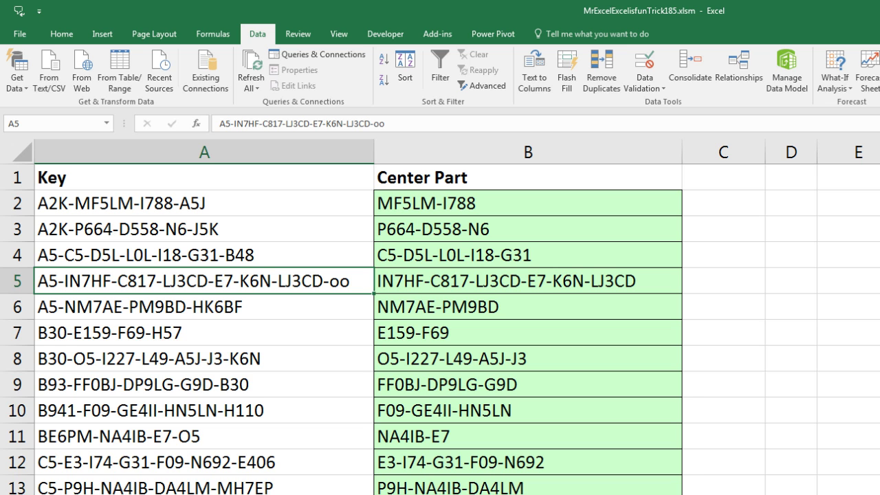